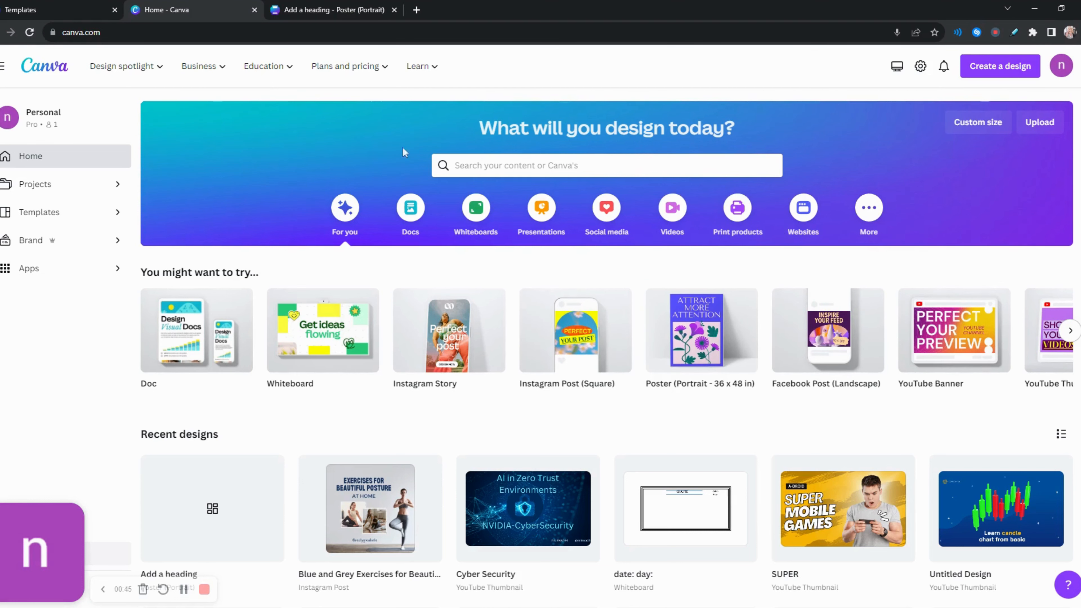
# Step: Open the Projects overview and look through its recent designs, folders and brand templates
pyautogui.click(55, 186)
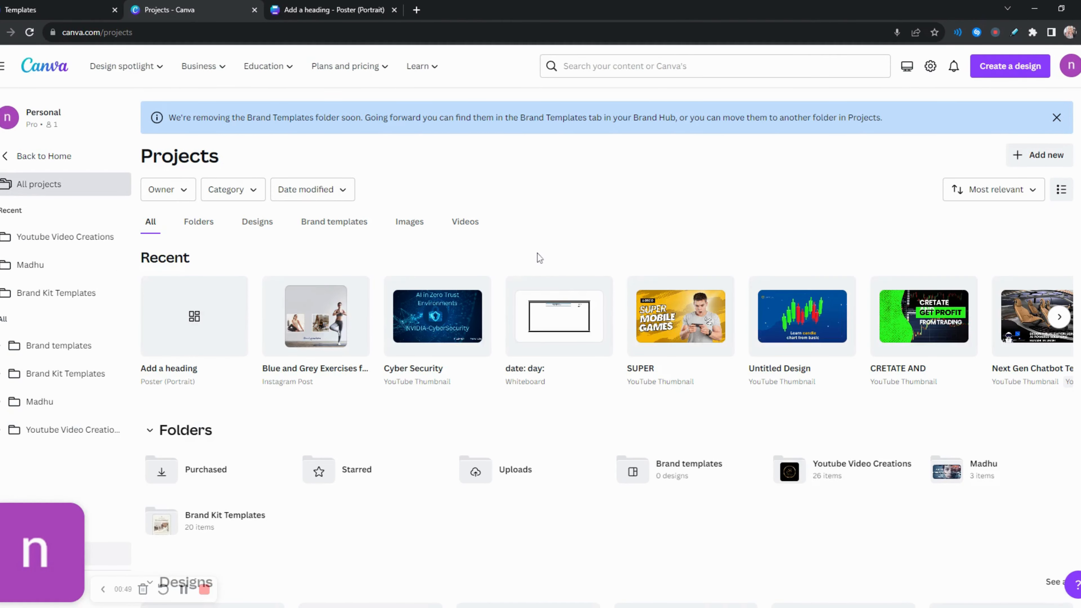
pyautogui.scroll(-3, 293, 443)
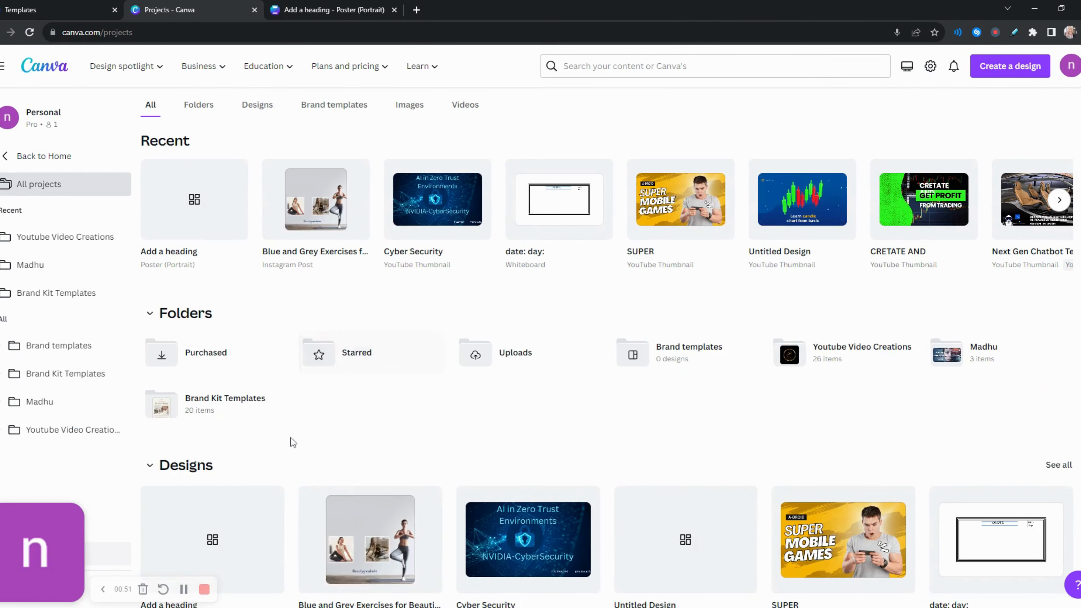
pyautogui.scroll(-10, 255, 426)
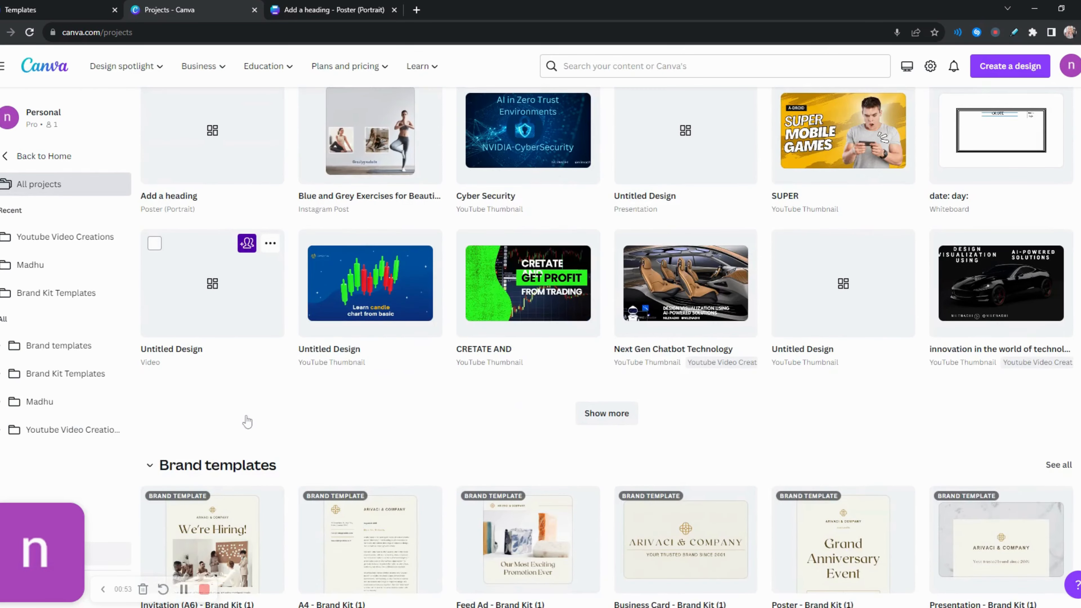
pyautogui.scroll(-7, 247, 421)
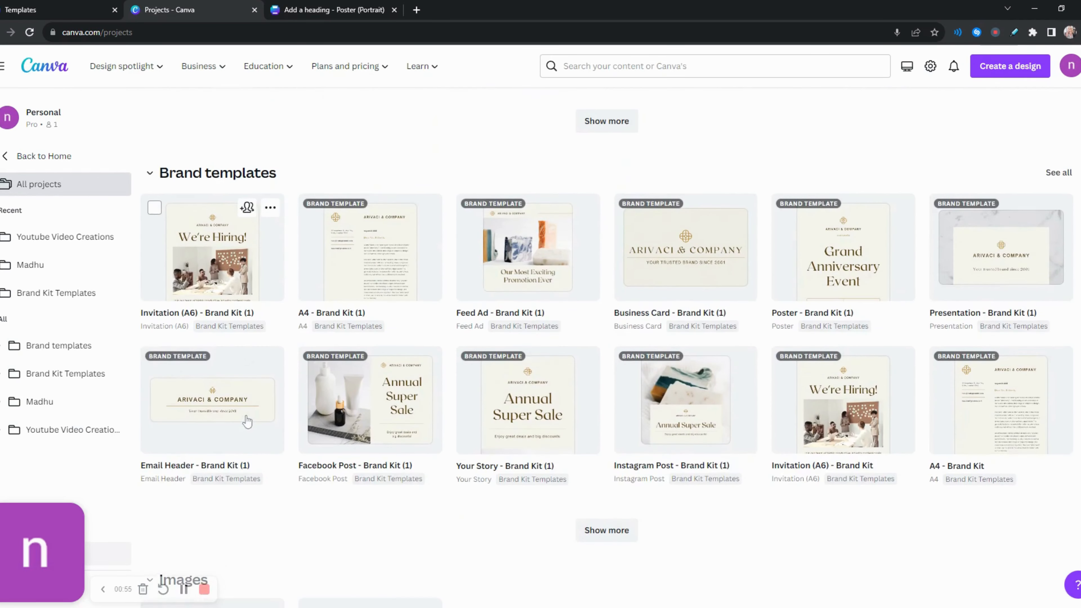
pyautogui.scroll(20, 245, 358)
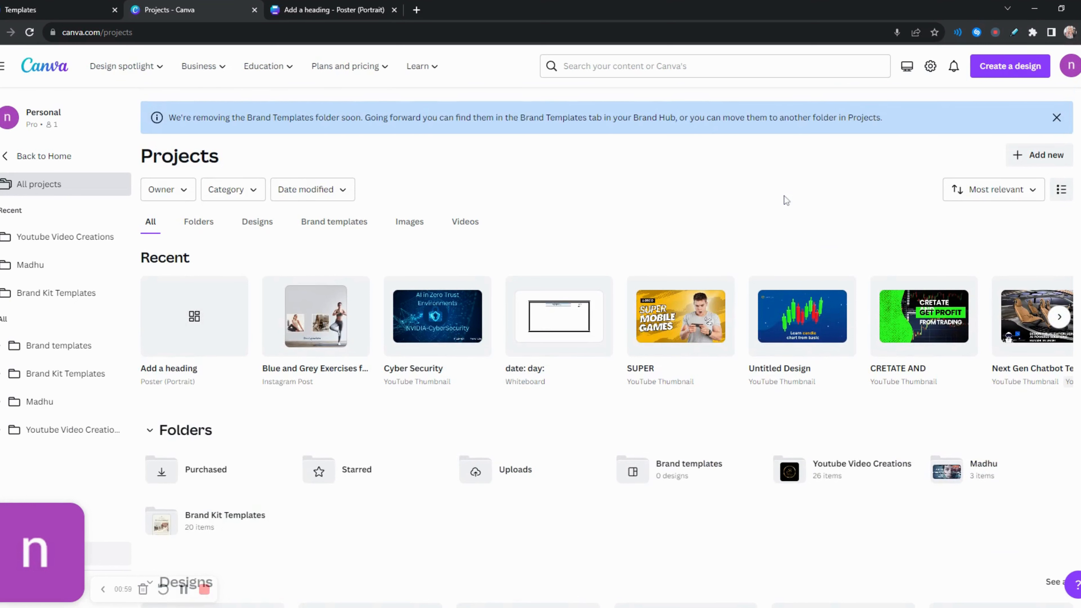
pyautogui.moveTo(384, 72)
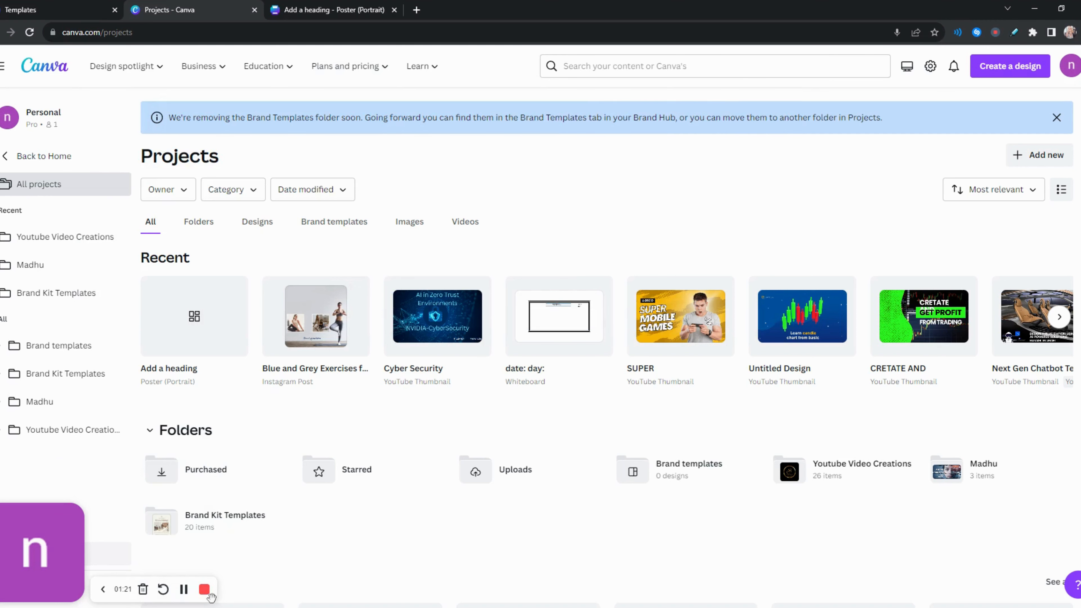
pyautogui.click(205, 589)
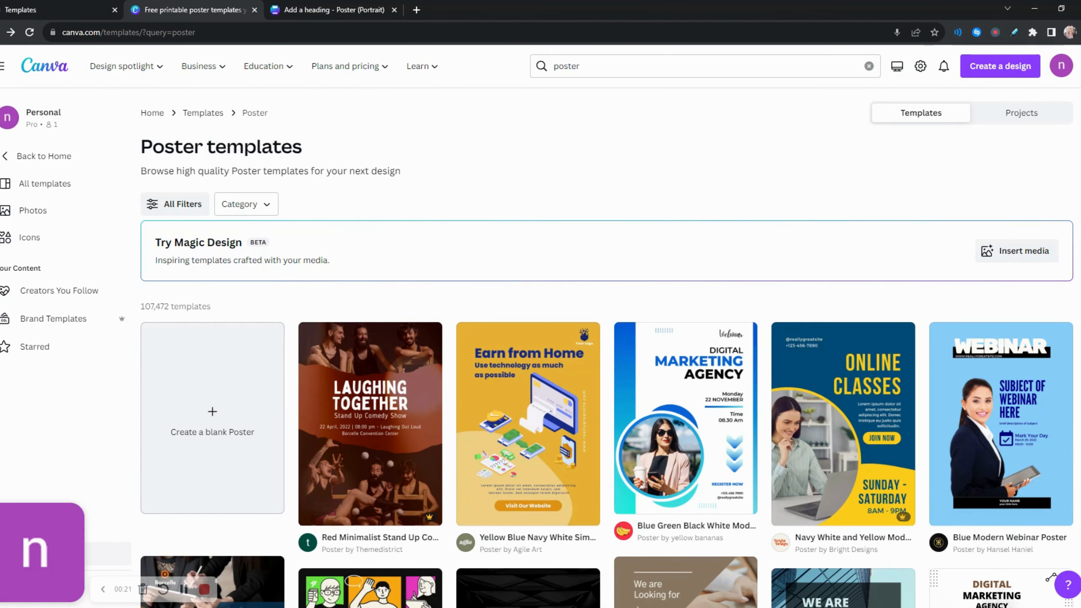
# Step: Search the template library for "poster"
pyautogui.scroll(-4, 657, 364)
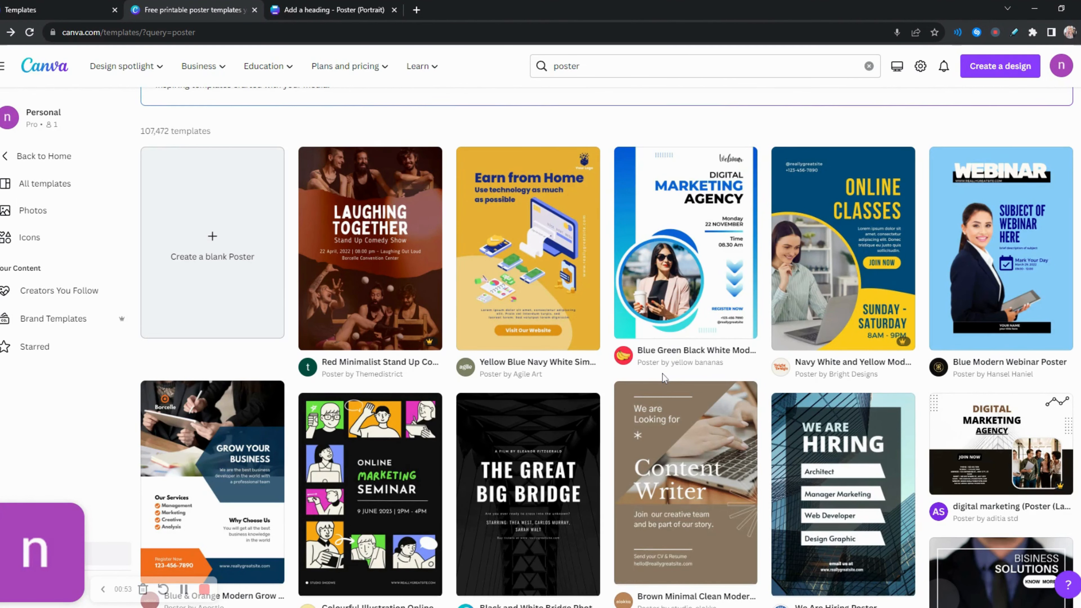
pyautogui.scroll(4, 663, 378)
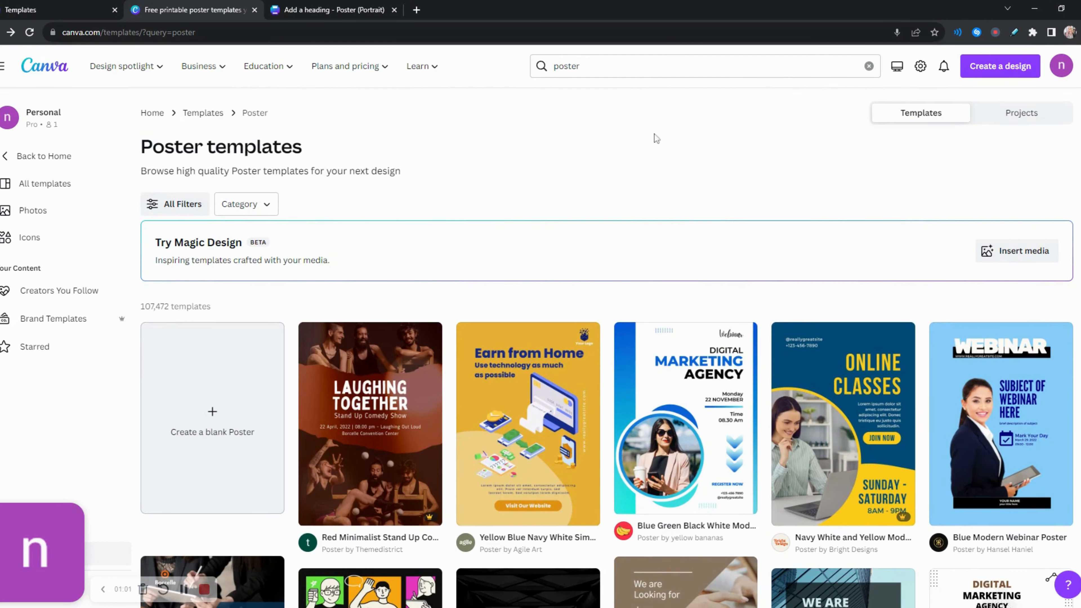
pyautogui.click(580, 66)
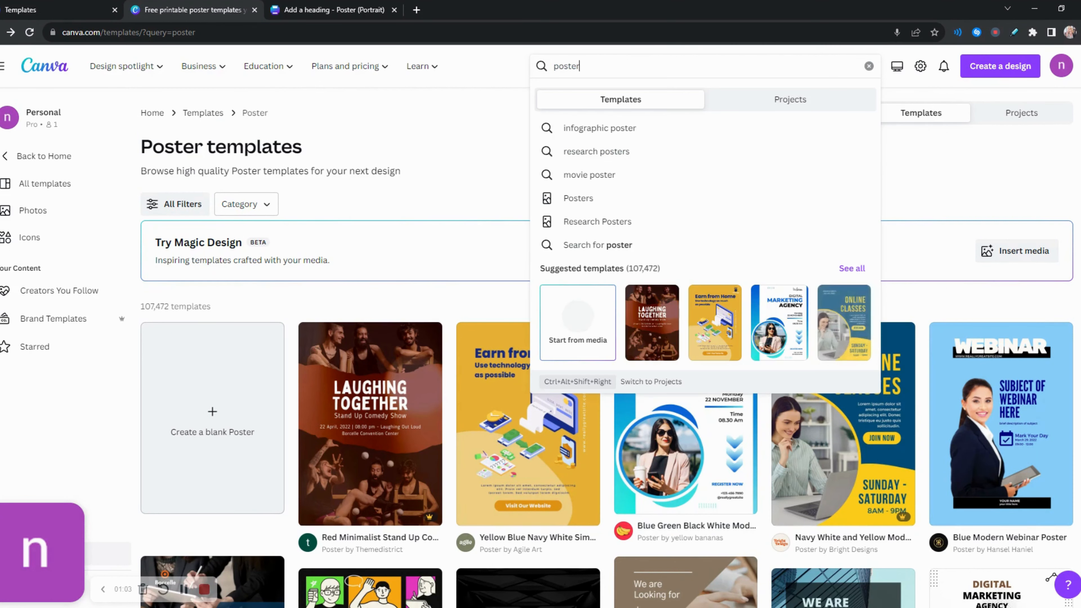
pyautogui.press('BackSpace')
pyautogui.press('BackSpace')
pyautogui.press('BackSpace')
pyautogui.press('BackSpace')
pyautogui.press('BackSpace')
pyautogui.press('BackSpace')
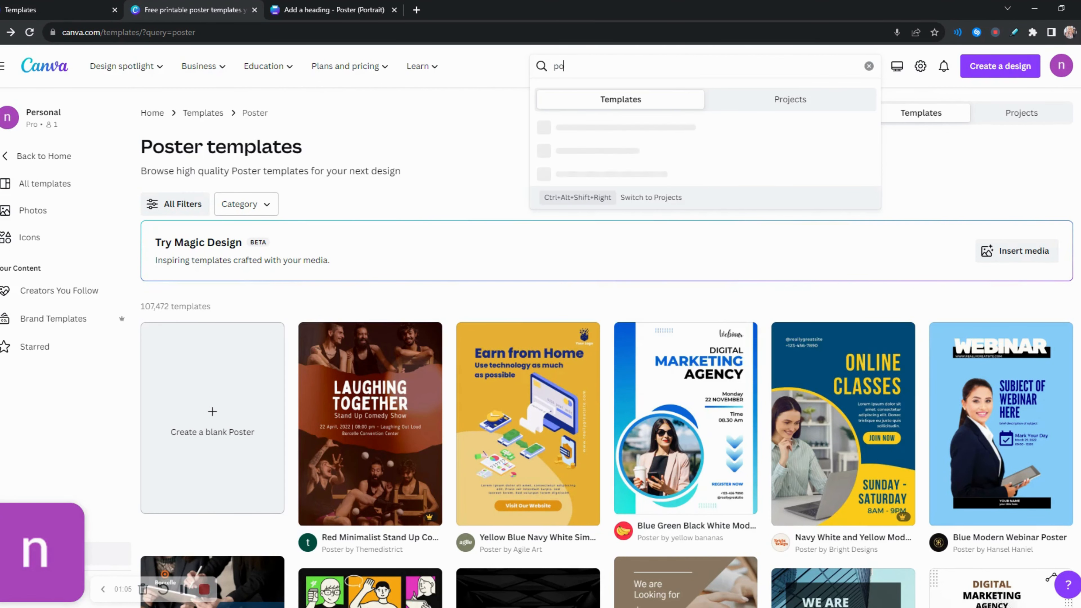
pyautogui.write('poster')
pyautogui.press('Return')
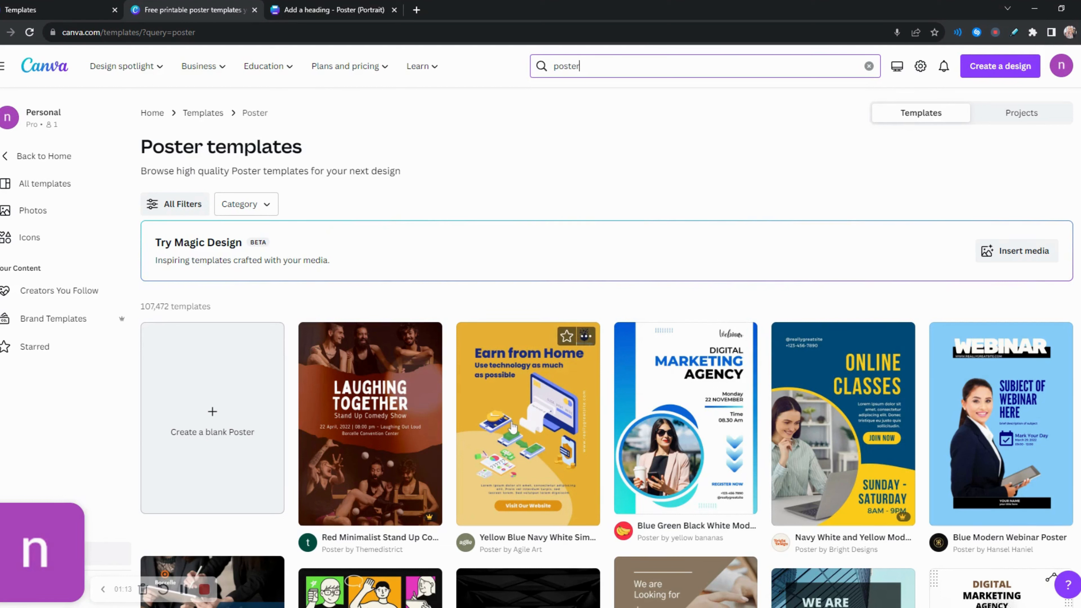
# Step: Open the Blue Green Black White Modern Webinar Poster template for customizing
pyautogui.click(691, 400)
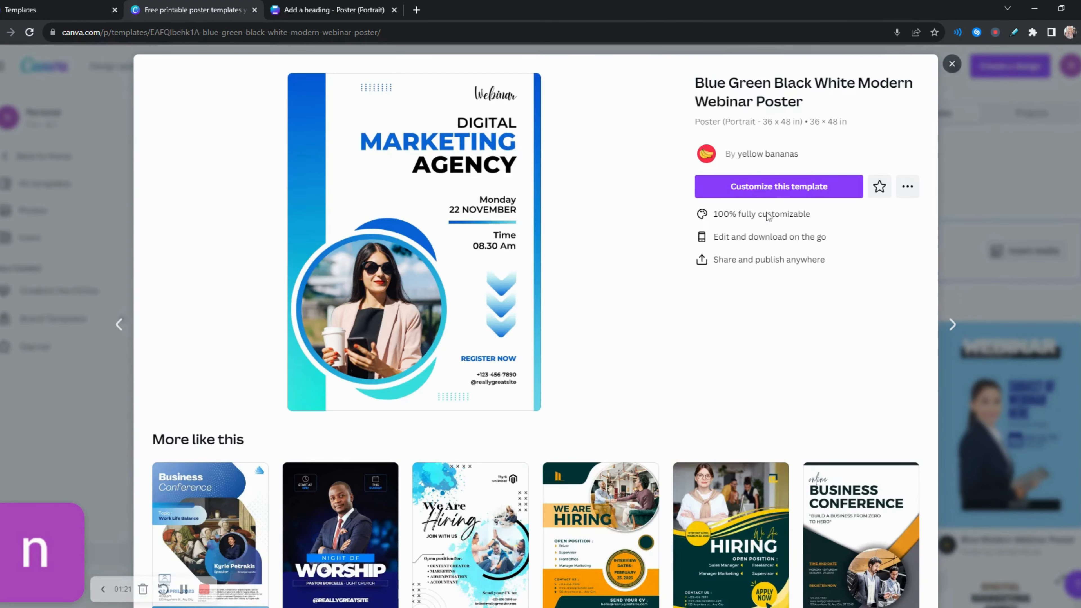
pyautogui.click(777, 191)
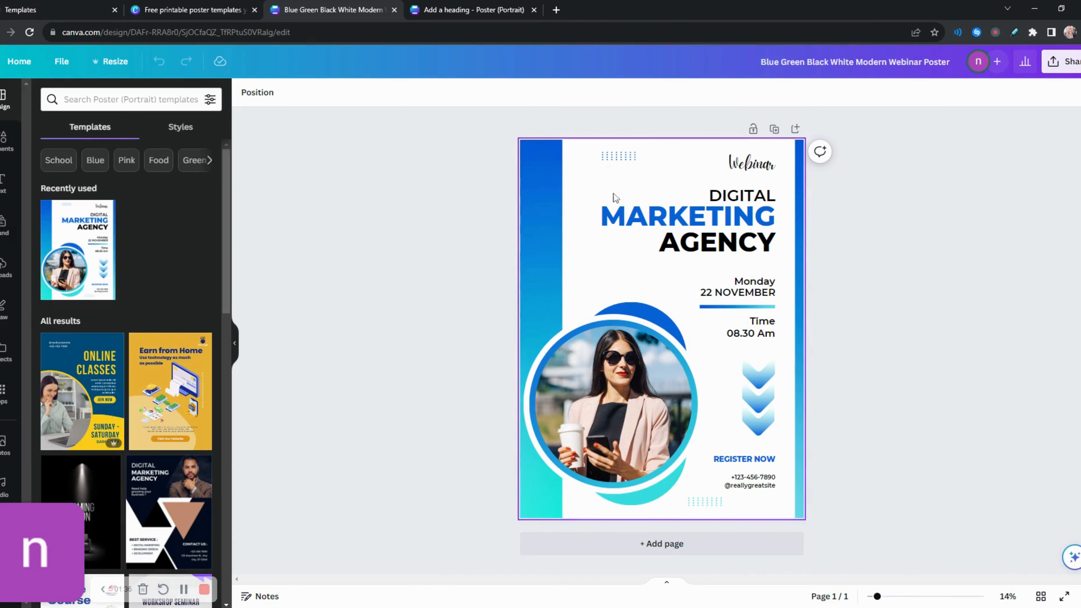
# Step: Delete the "22 NOVEMBER" date line from the poster
pyautogui.click(558, 272)
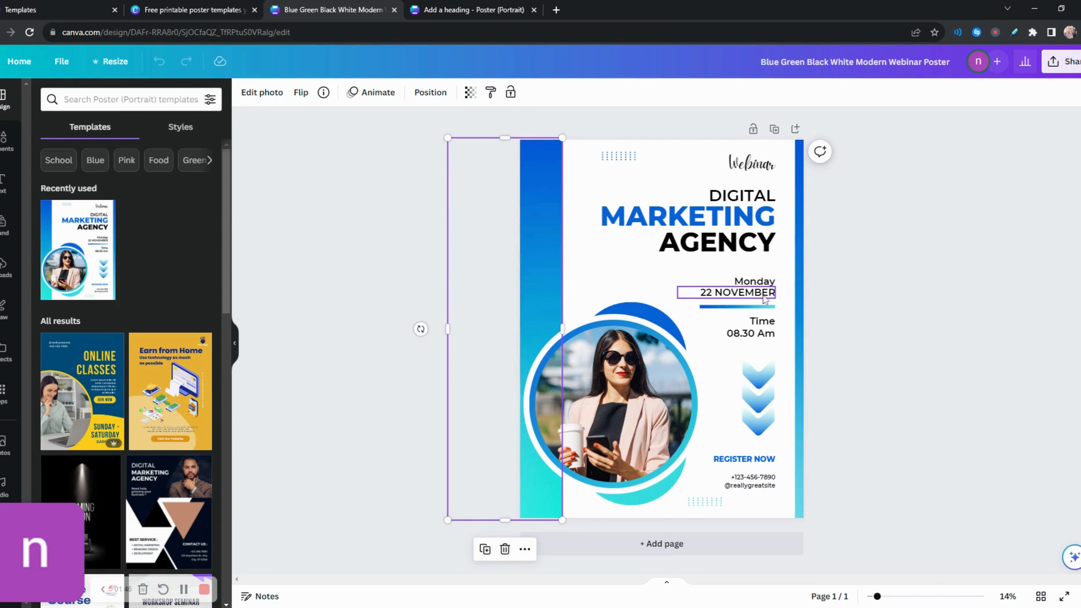
pyautogui.click(740, 207)
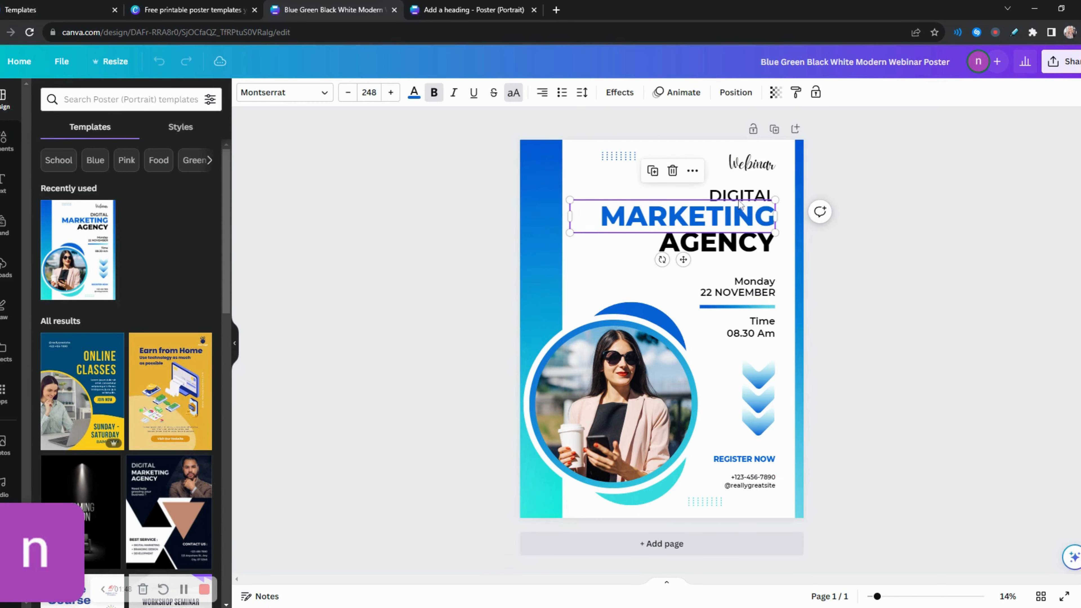
pyautogui.click(765, 293)
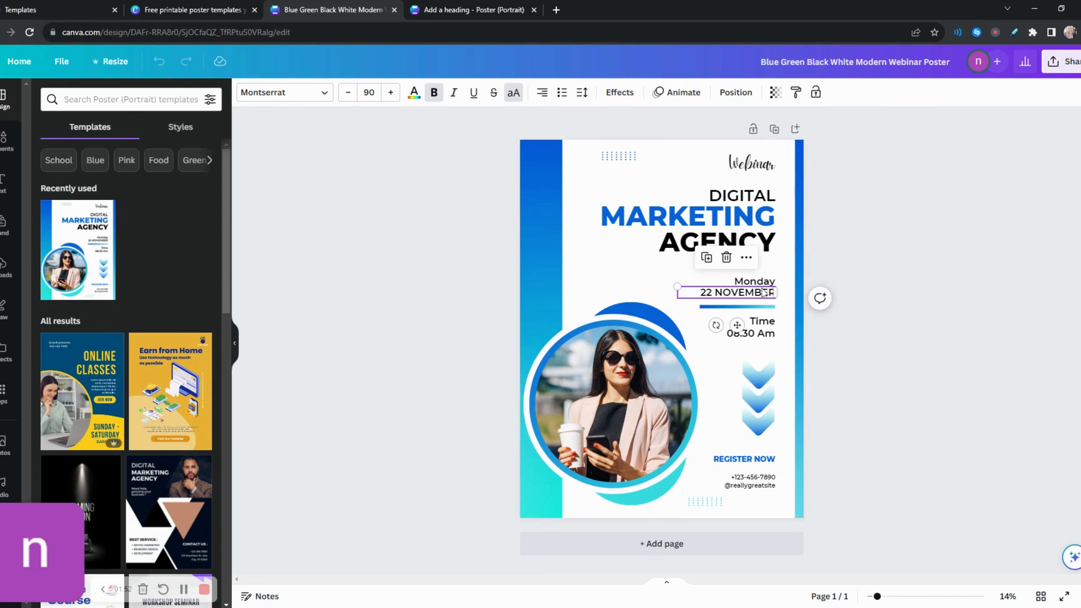
pyautogui.press('Delete')
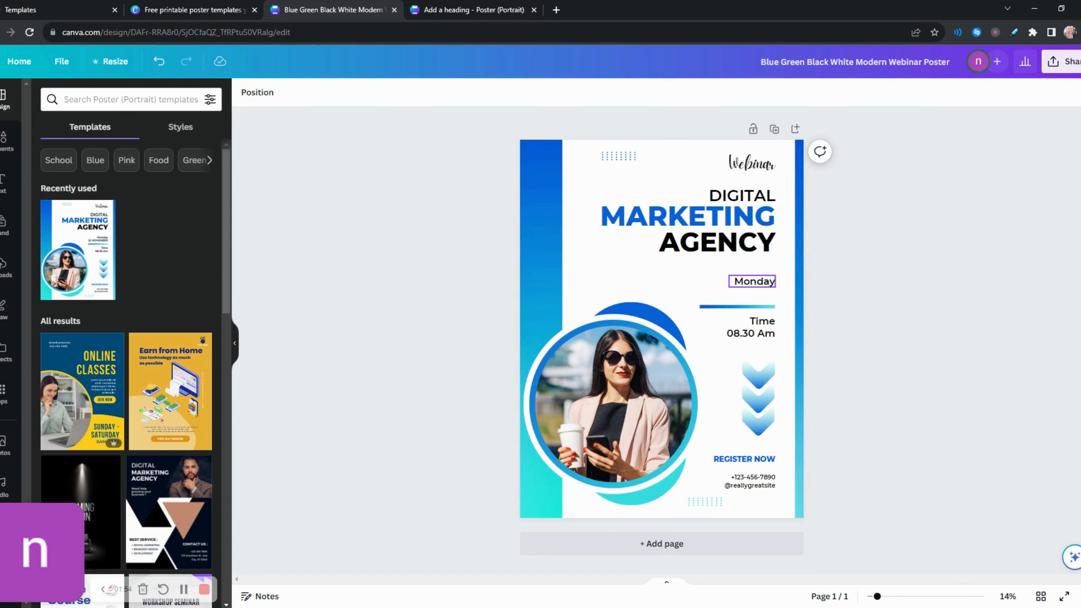
pyautogui.click(659, 328)
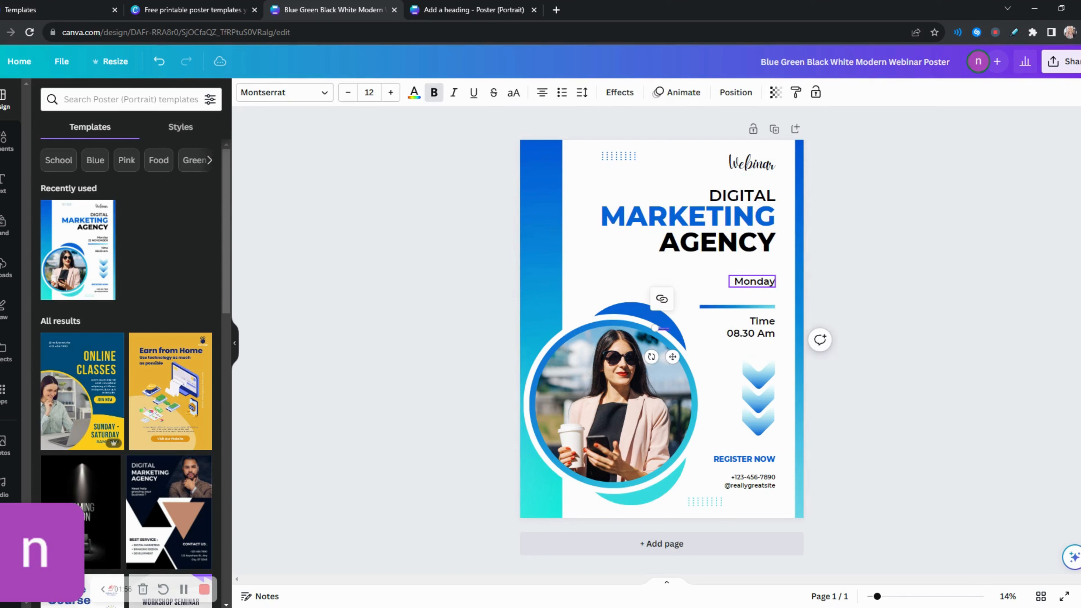
# Step: Replace the "Monday" text on the poster with "1 September"
pyautogui.click(753, 282)
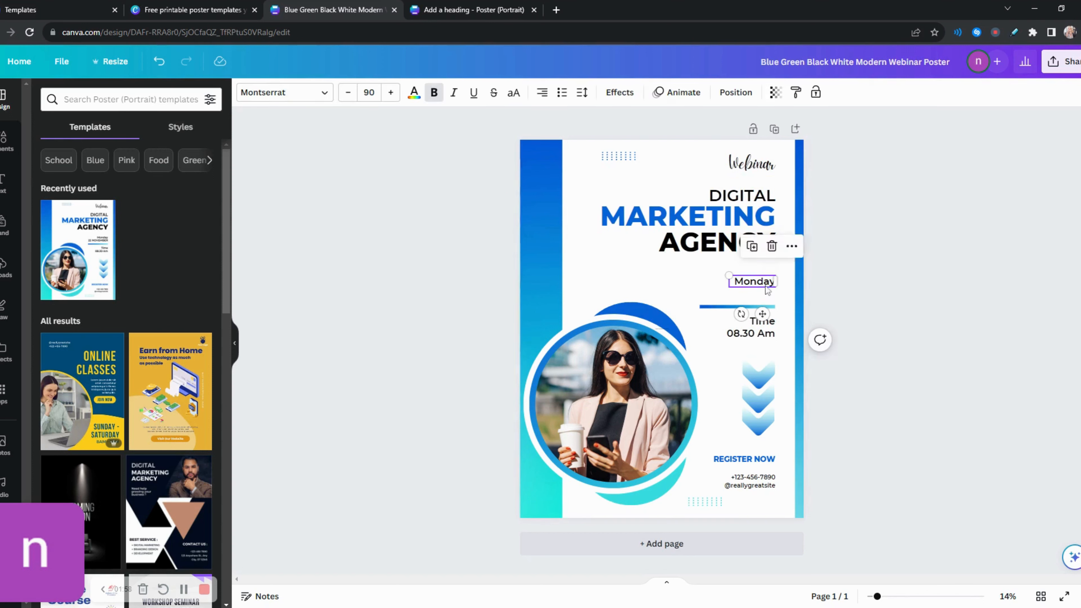
pyautogui.click(754, 282)
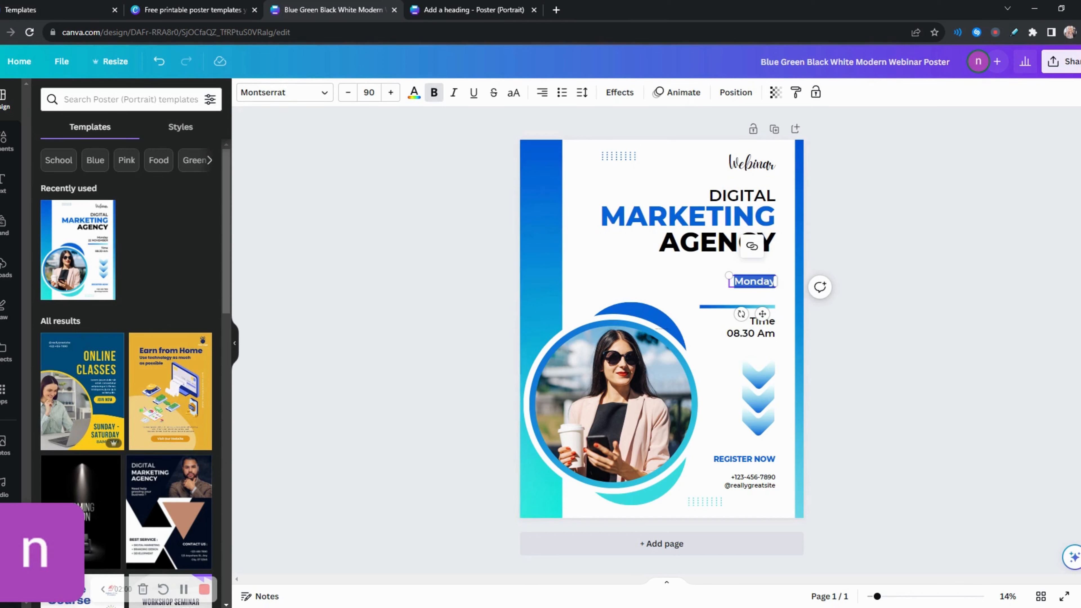
pyautogui.press('BackSpace')
pyautogui.write('1 s')
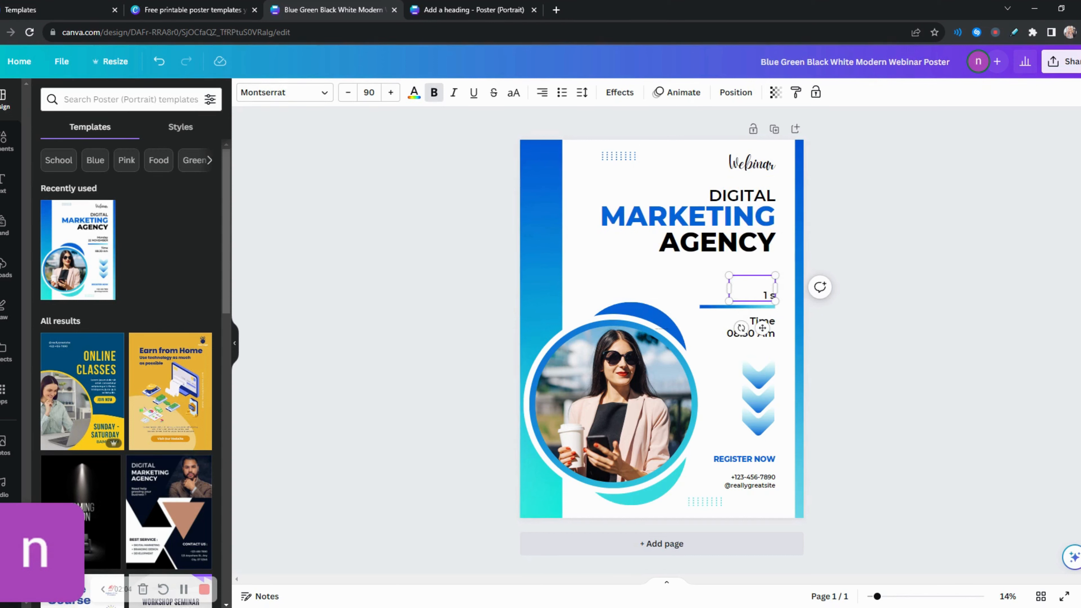
pyautogui.press('BackSpace')
pyautogui.write('September')
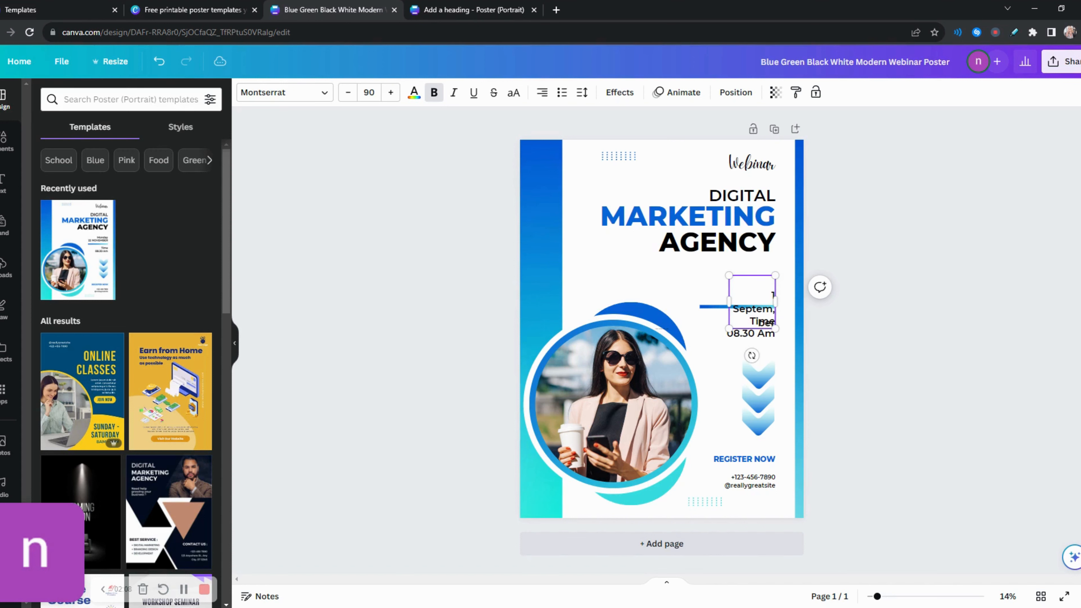
# Step: Widen the date text box to fit one line, place it just above the blue rule and correct the spelling to "1 September"
pyautogui.moveTo(776, 301); pyautogui.dragTo(804, 301)
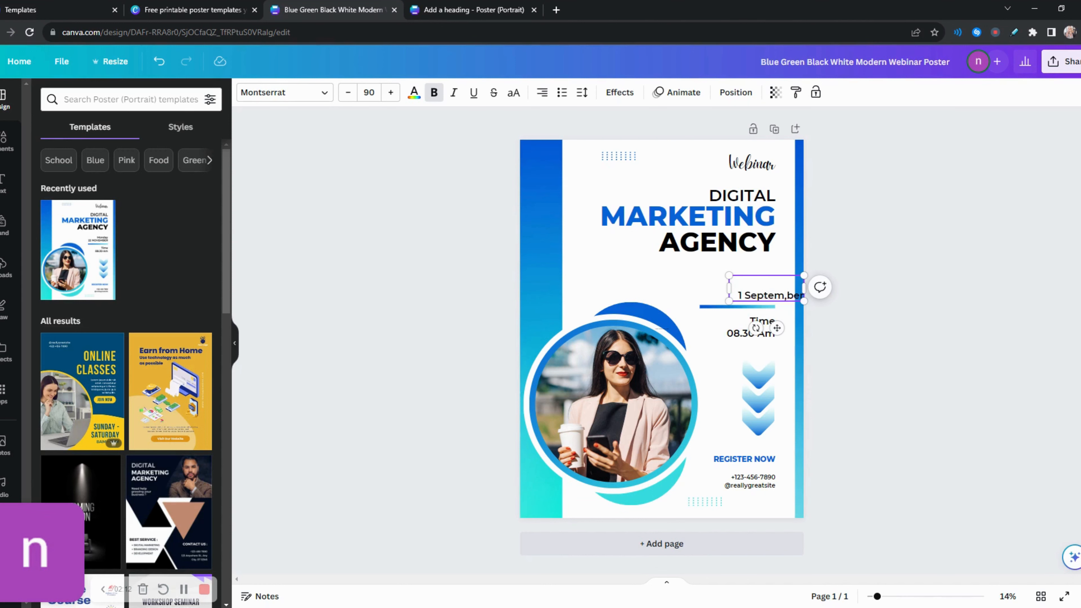
pyautogui.moveTo(730, 289); pyautogui.dragTo(692, 288)
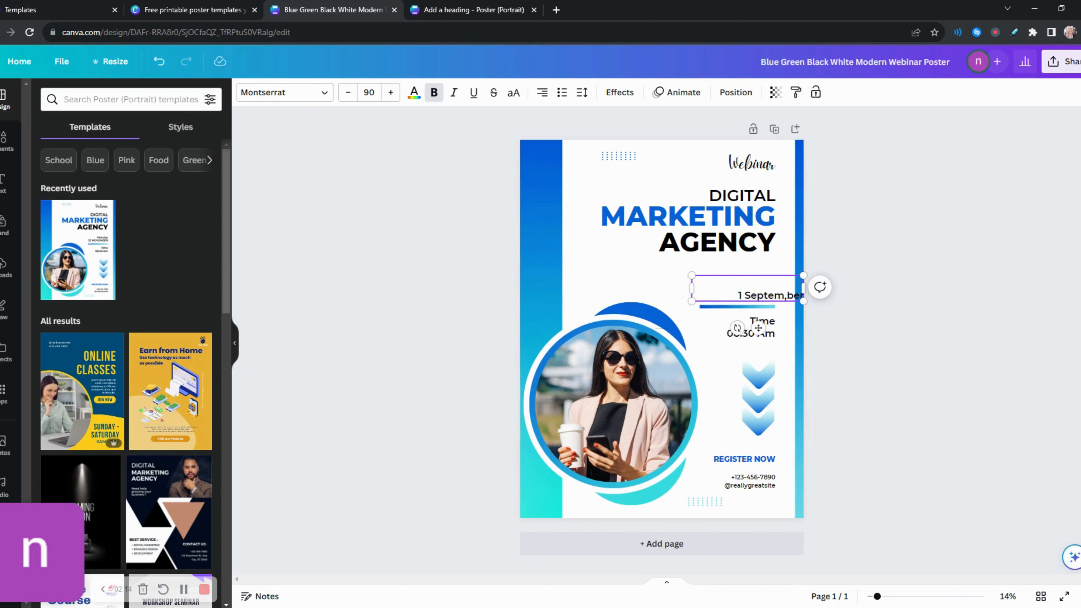
pyautogui.moveTo(759, 328); pyautogui.dragTo(743, 325)
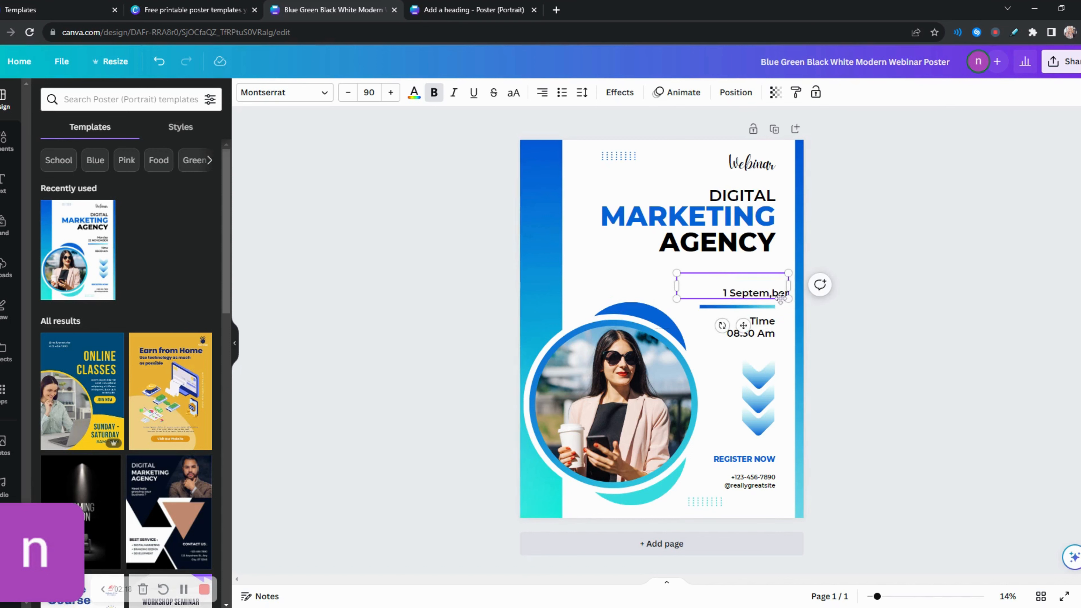
pyautogui.press('BackSpace')
pyautogui.click(848, 315)
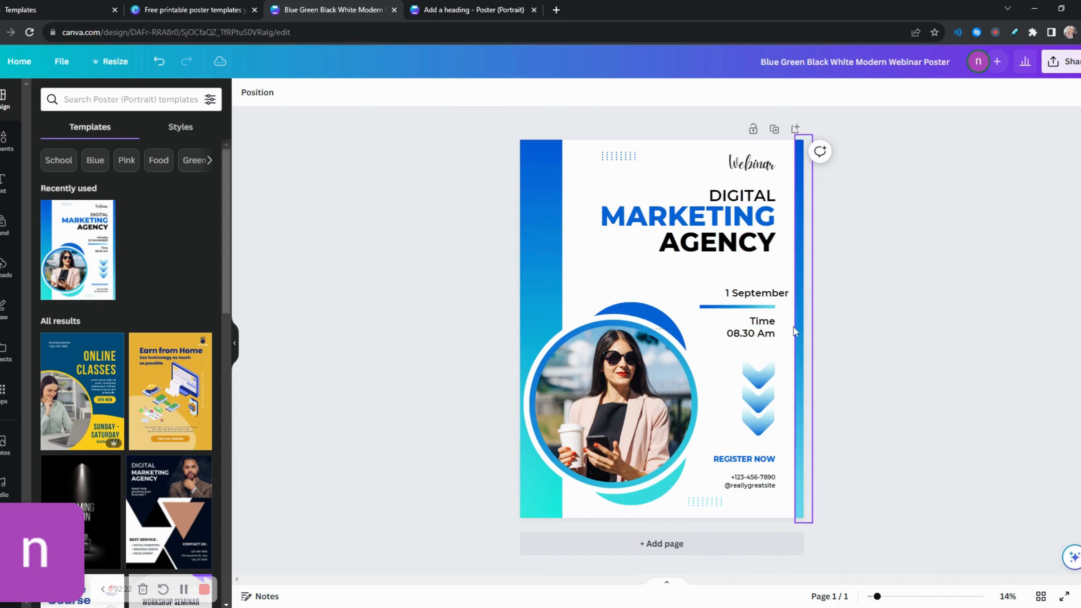
pyautogui.click(753, 485)
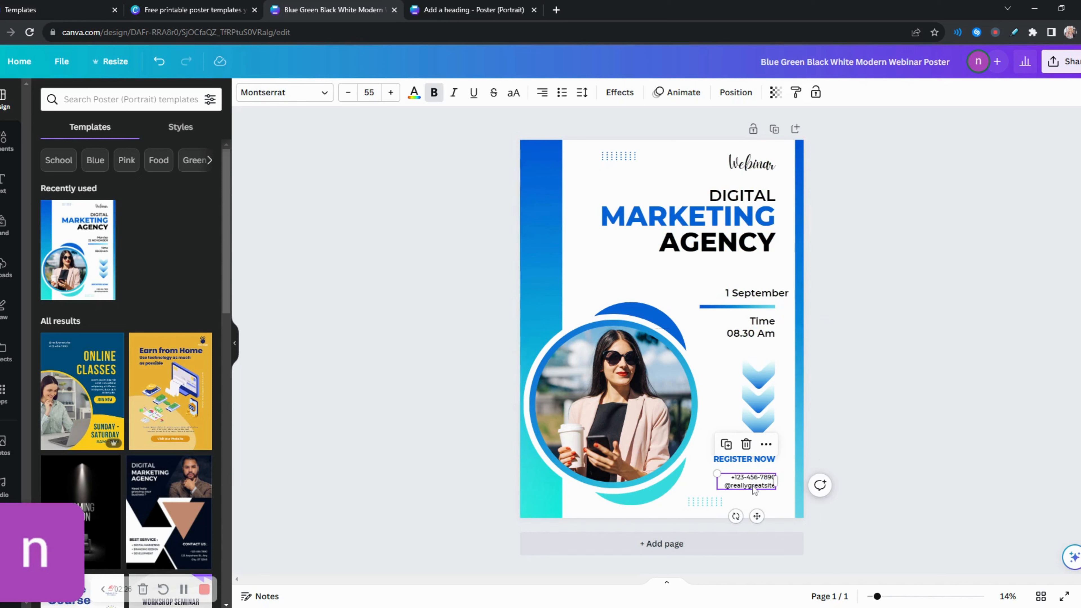
pyautogui.press('Delete')
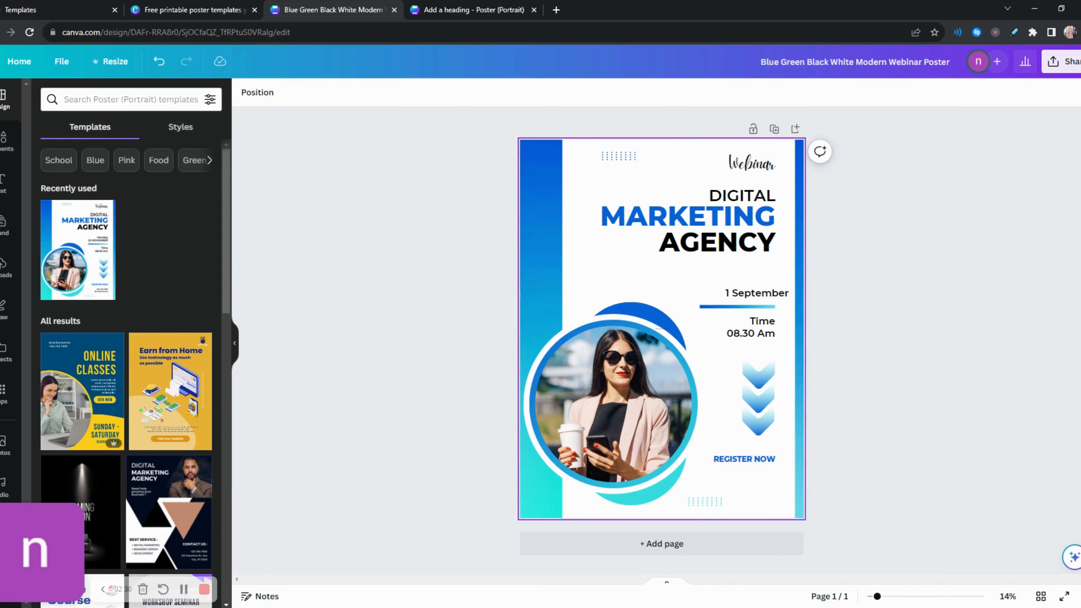
pyautogui.hotkey('ctrl', 'z')
# Step: Replace the phone number and sample handle below "REGISTER NOW" with the presenter's own social media handle
pyautogui.click(775, 487)
pyautogui.write('@')
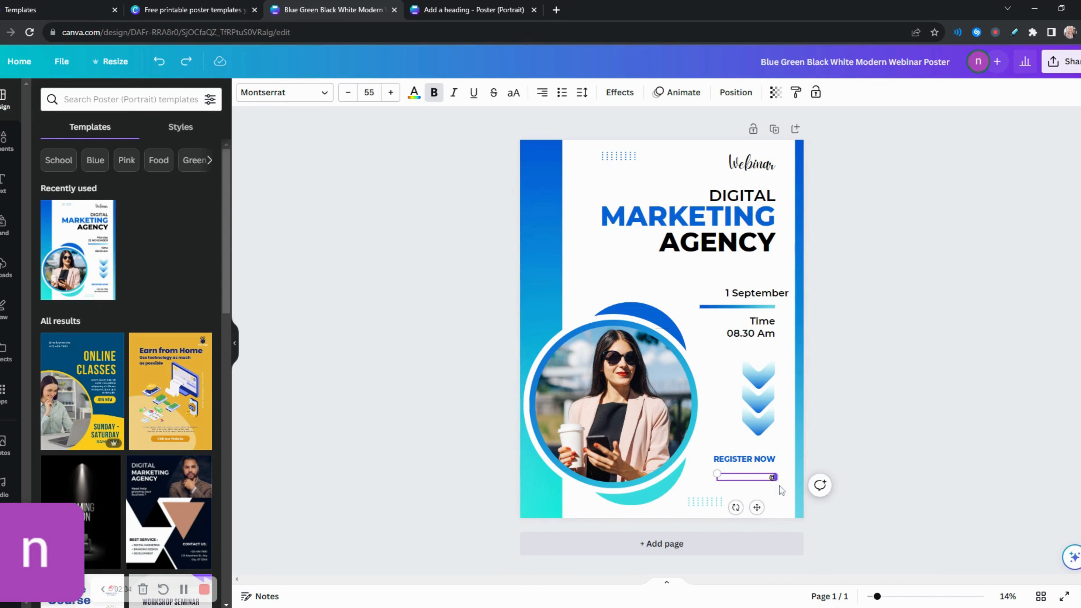
pyautogui.write('nilenadhi')
pyautogui.click(788, 457)
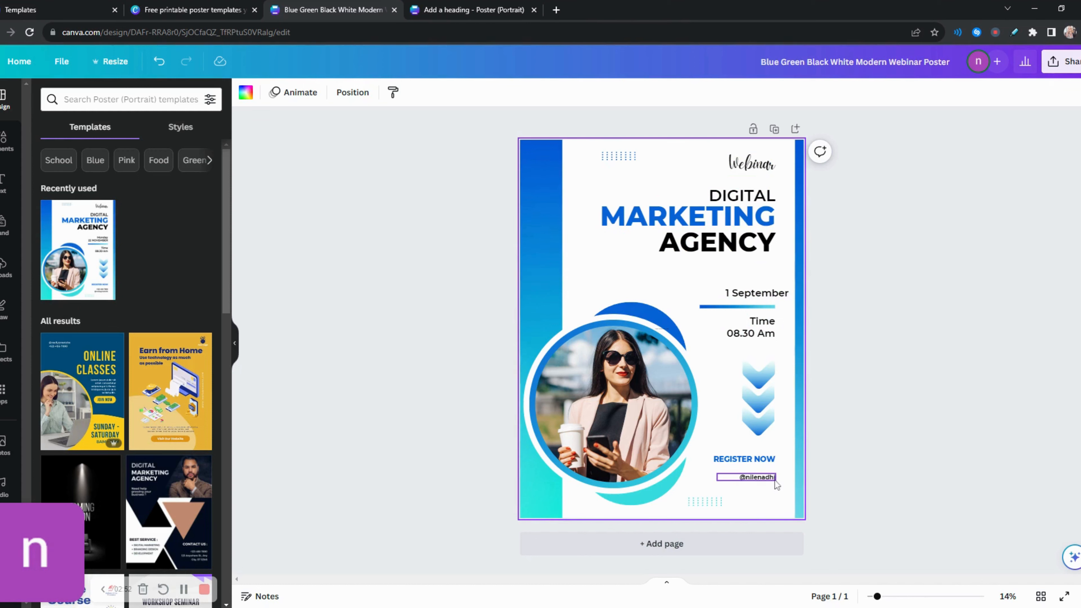
pyautogui.click(846, 360)
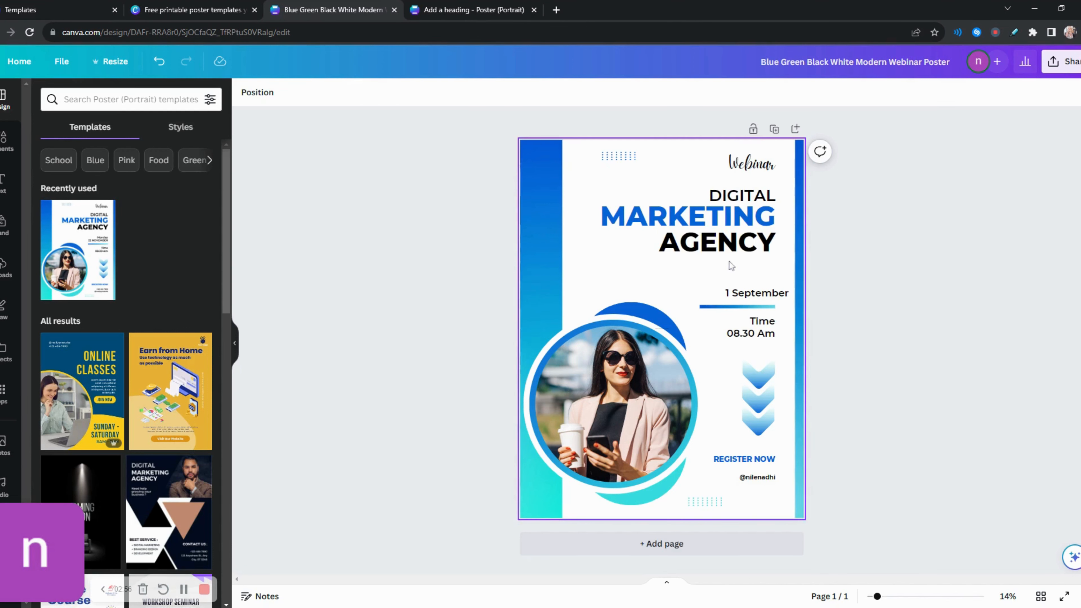
# Step: Open the poster's download options and review the available file types
pyautogui.click(1064, 61)
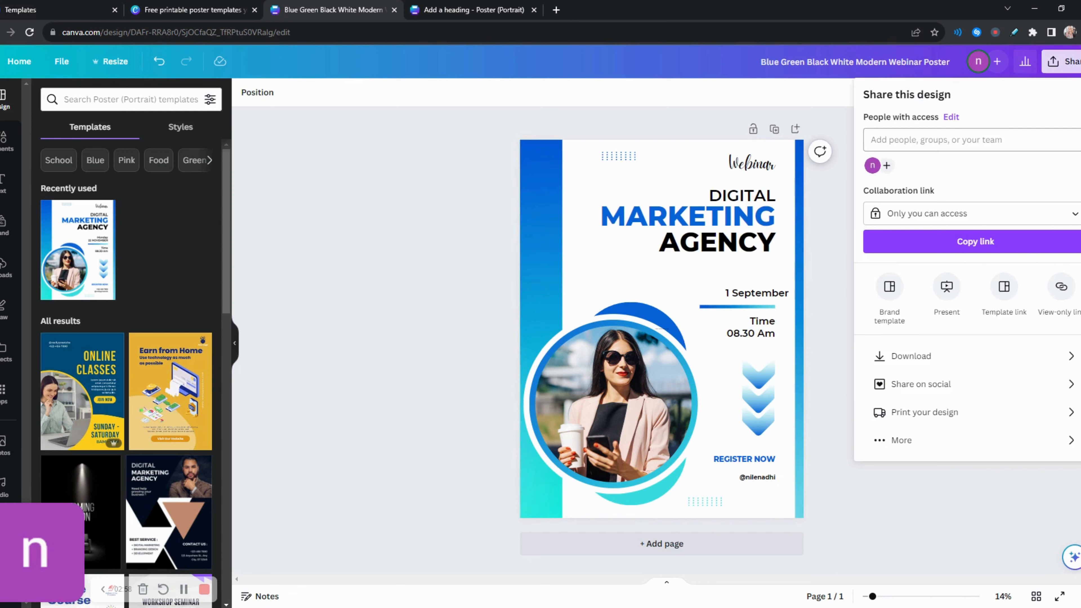
pyautogui.click(1068, 364)
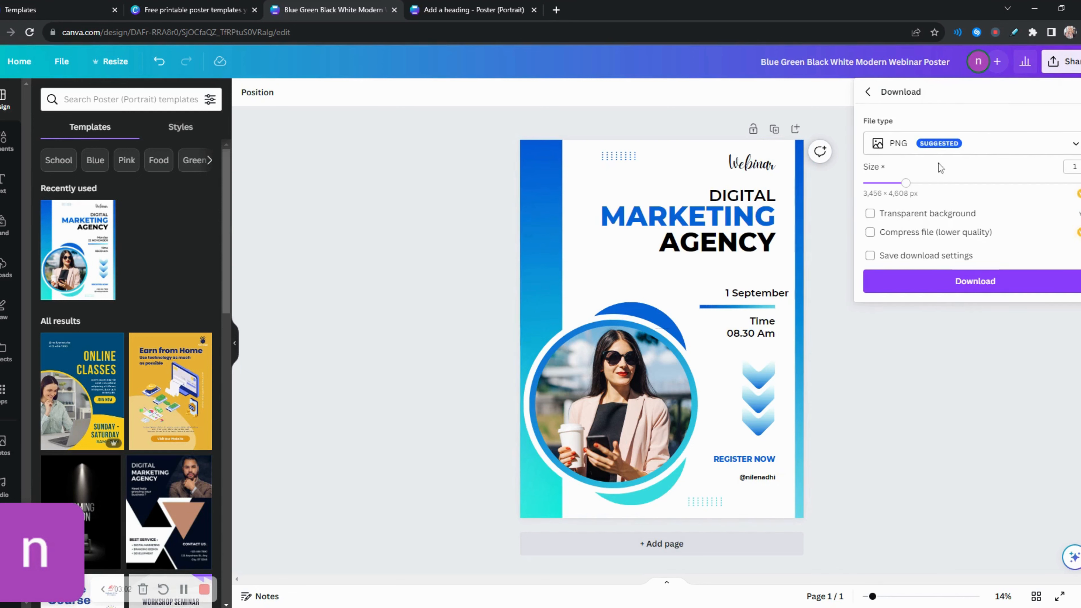
pyautogui.click(1074, 149)
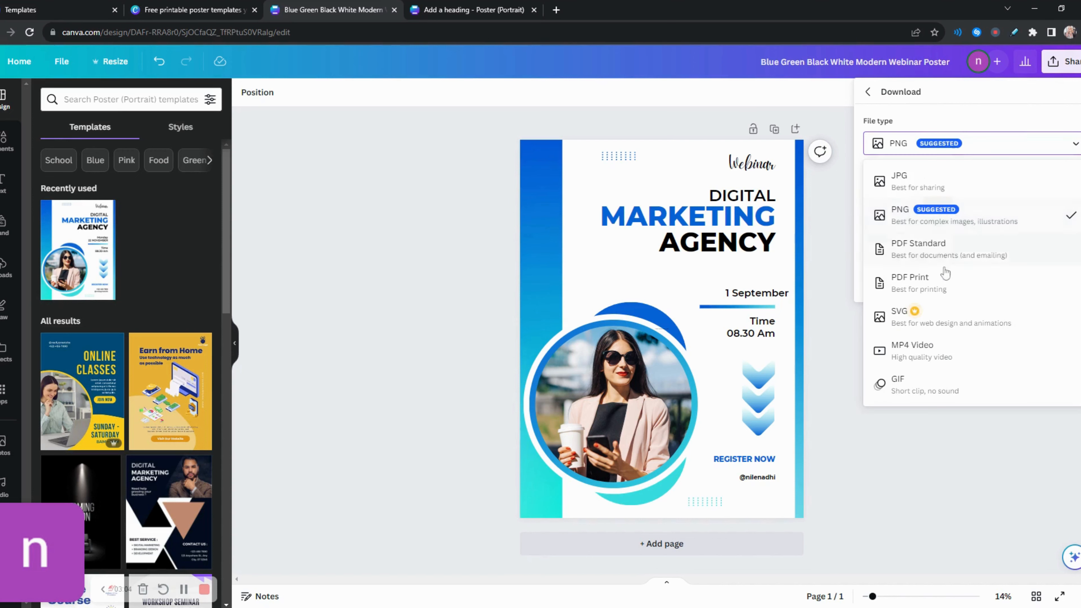
pyautogui.click(824, 314)
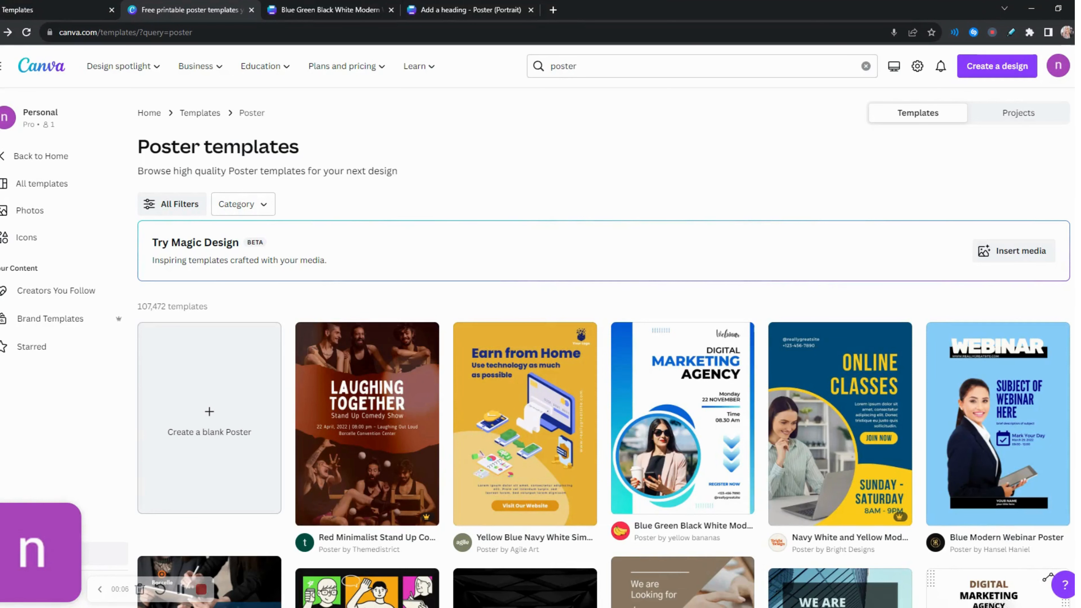
# Step: Create a blank portrait poster from the poster templates page
pyautogui.click(230, 402)
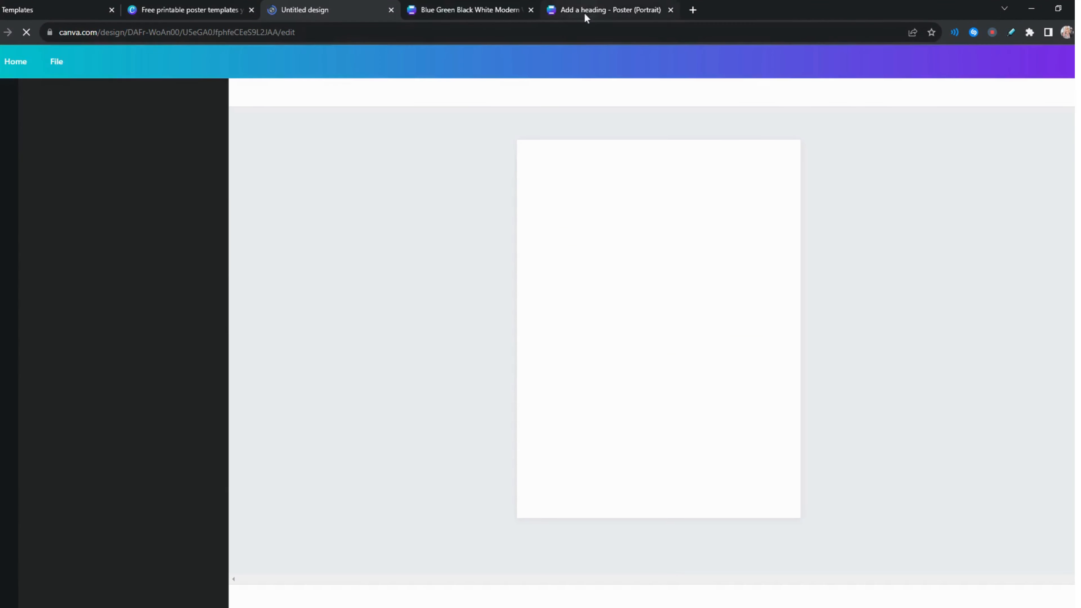
pyautogui.click(584, 12)
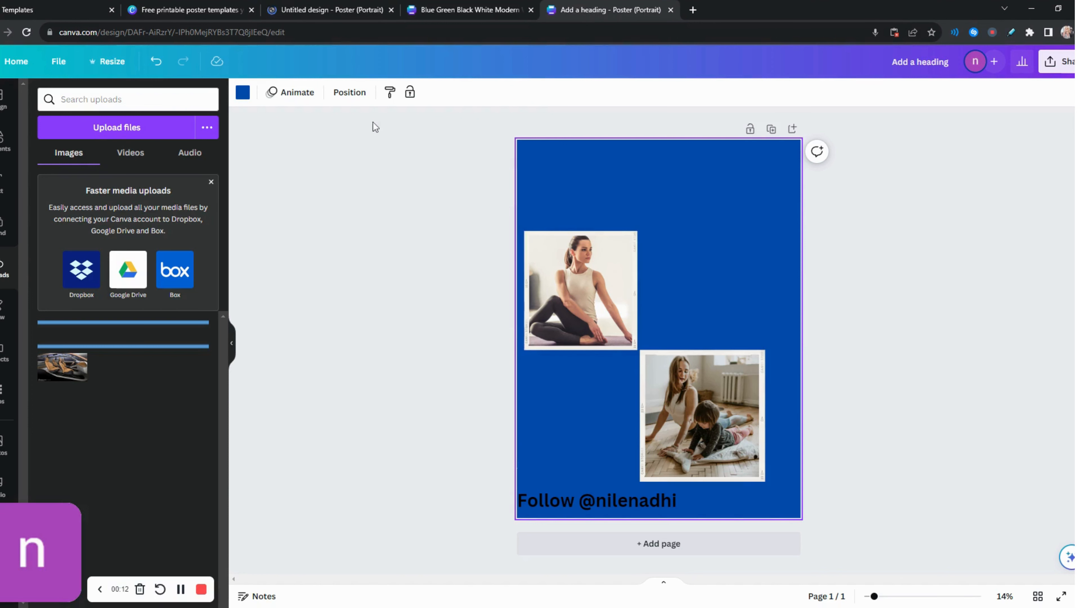
pyautogui.click(357, 12)
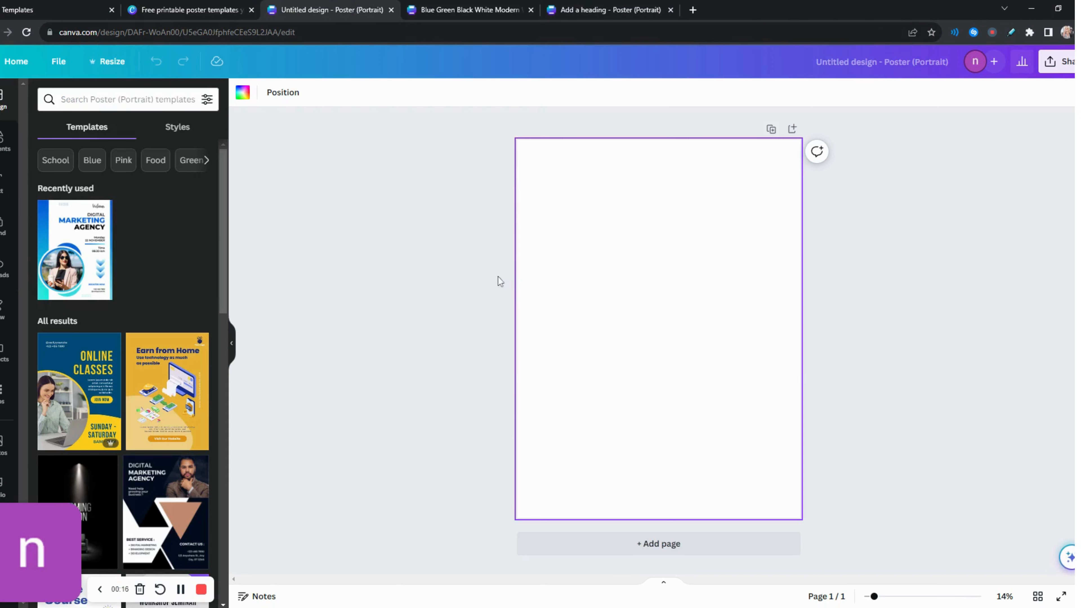
# Step: Copy the photo of the woman in a seated yoga twist from the "Add a heading" design into the blank poster
pyautogui.click(616, 10)
pyautogui.click(606, 266)
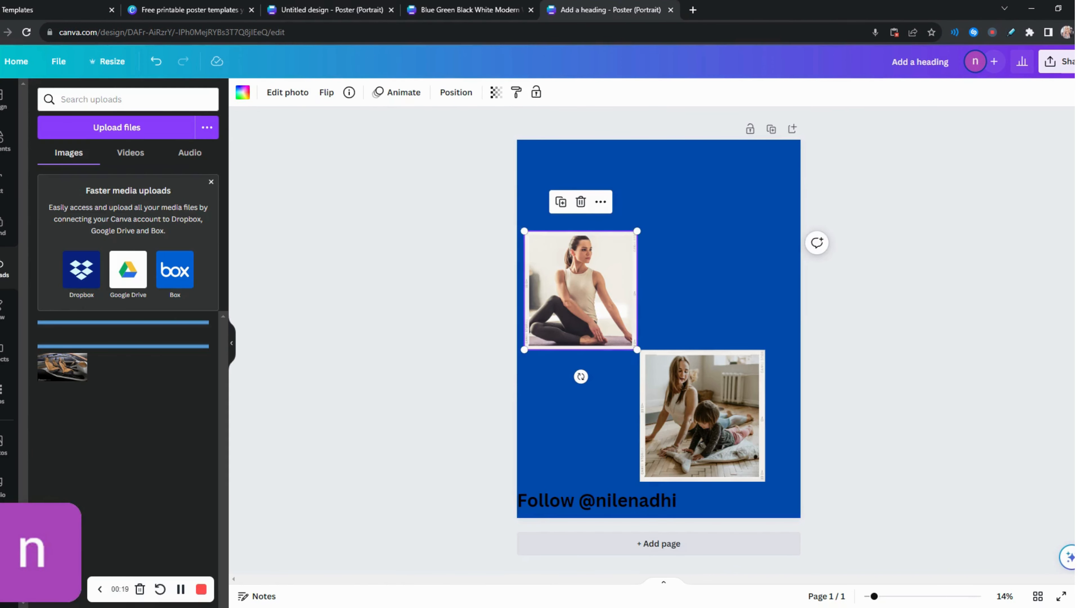
pyautogui.click(350, 10)
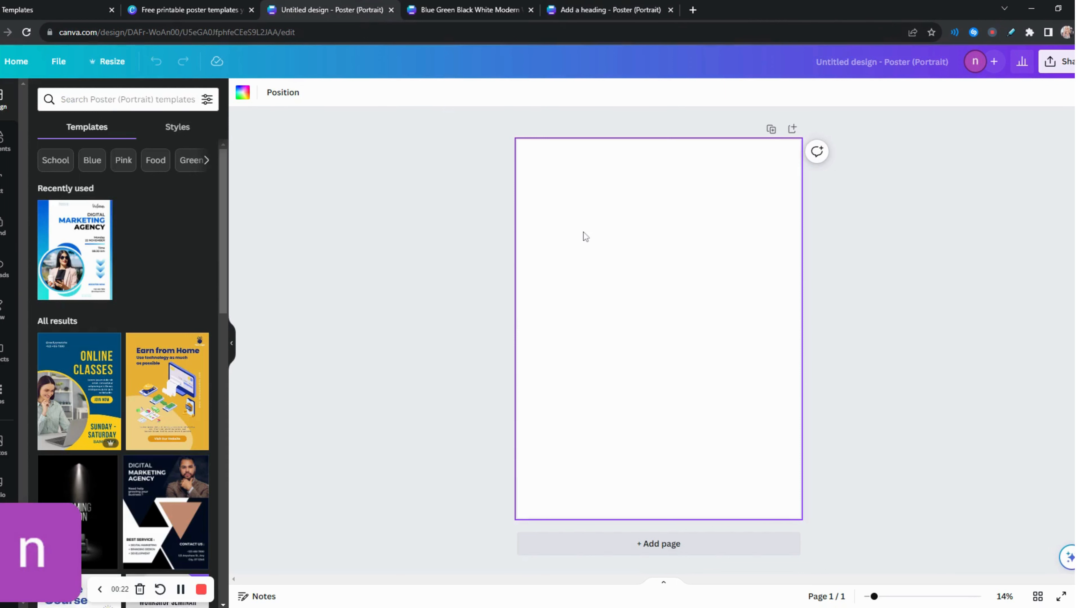
pyautogui.hotkey('ctrl', 'v')
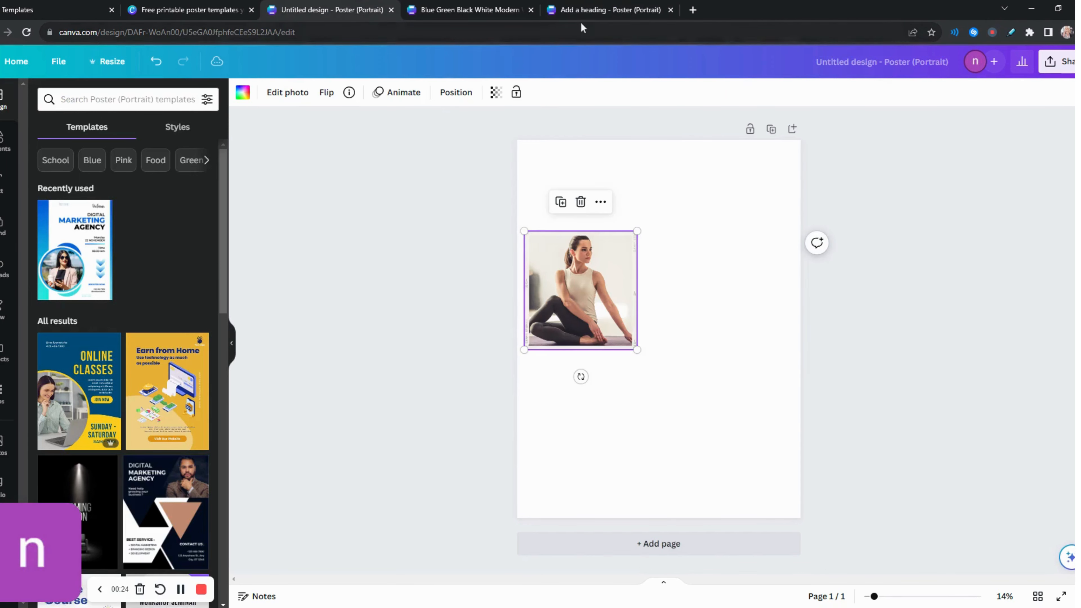
# Step: Copy the photo of the mother and child from the "Add a heading" design into the new poster
pyautogui.click(604, 9)
pyautogui.click(692, 377)
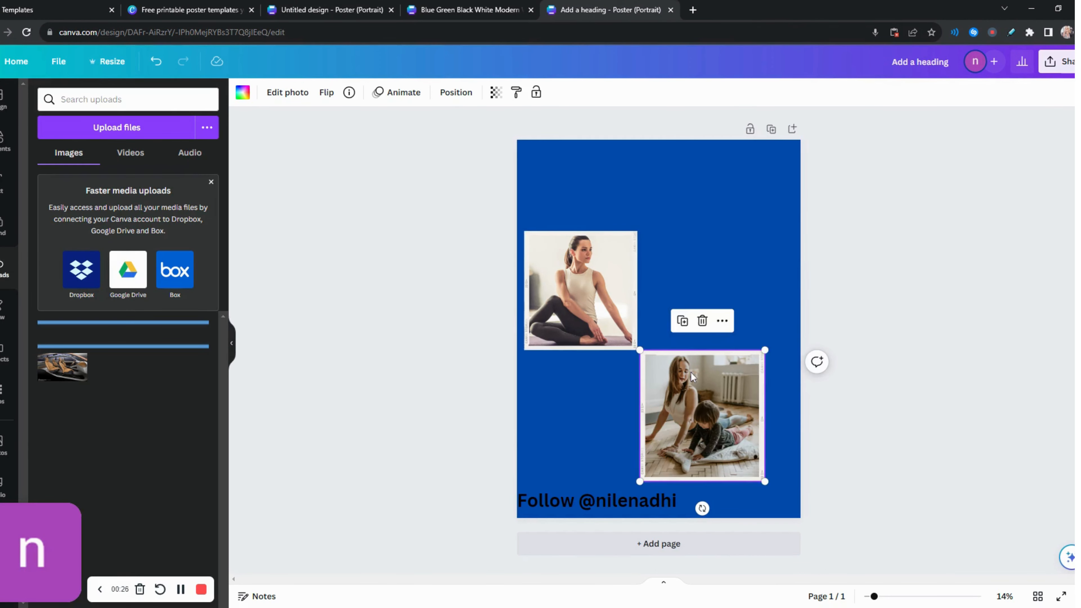
pyautogui.click(309, 8)
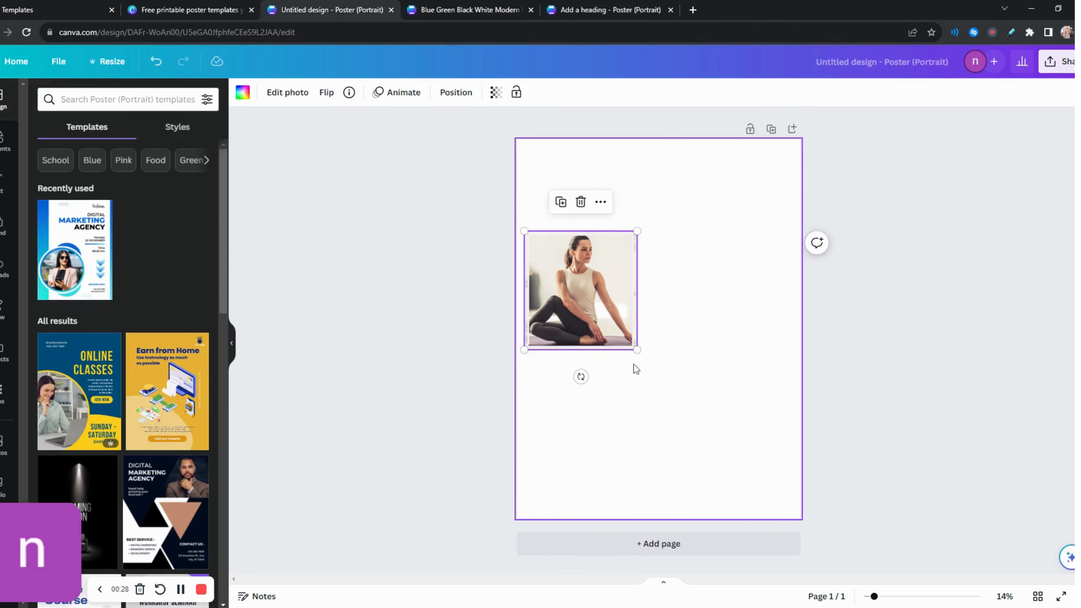
pyautogui.hotkey('ctrl', 'v')
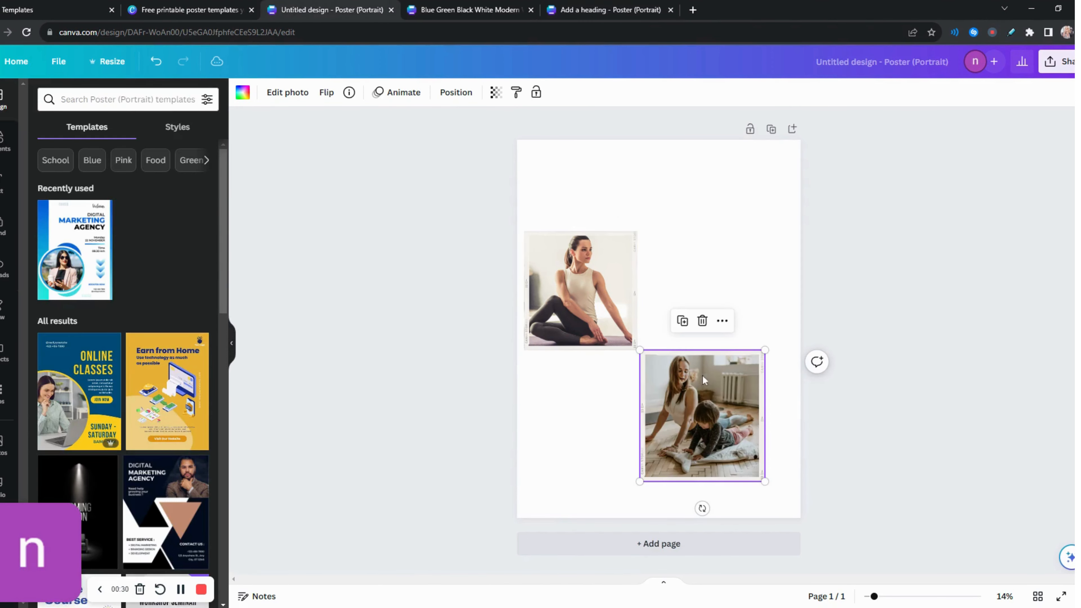
pyautogui.click(647, 324)
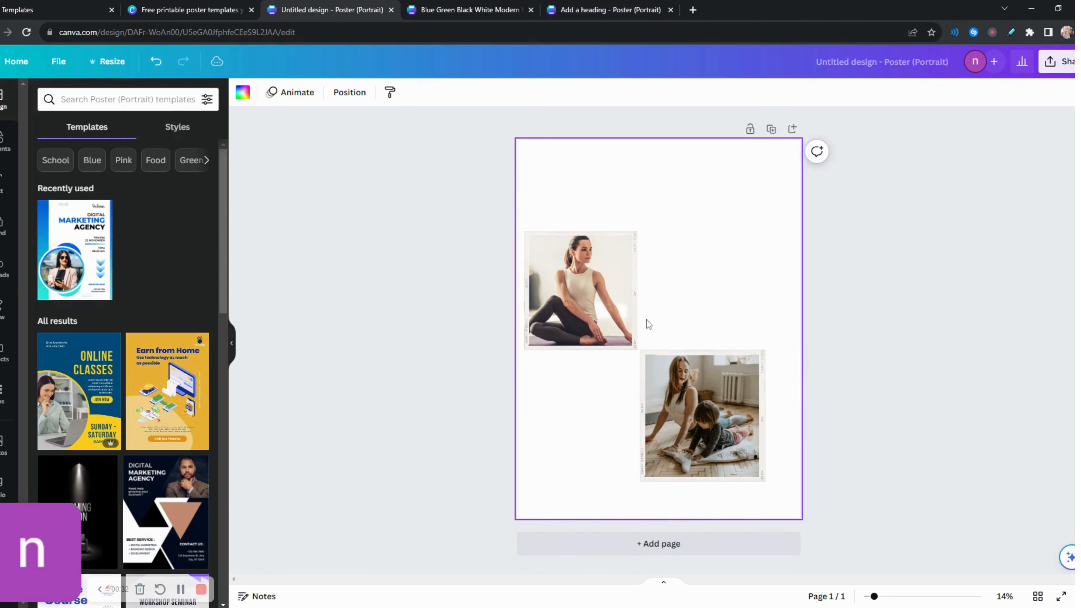
pyautogui.click(1, 144)
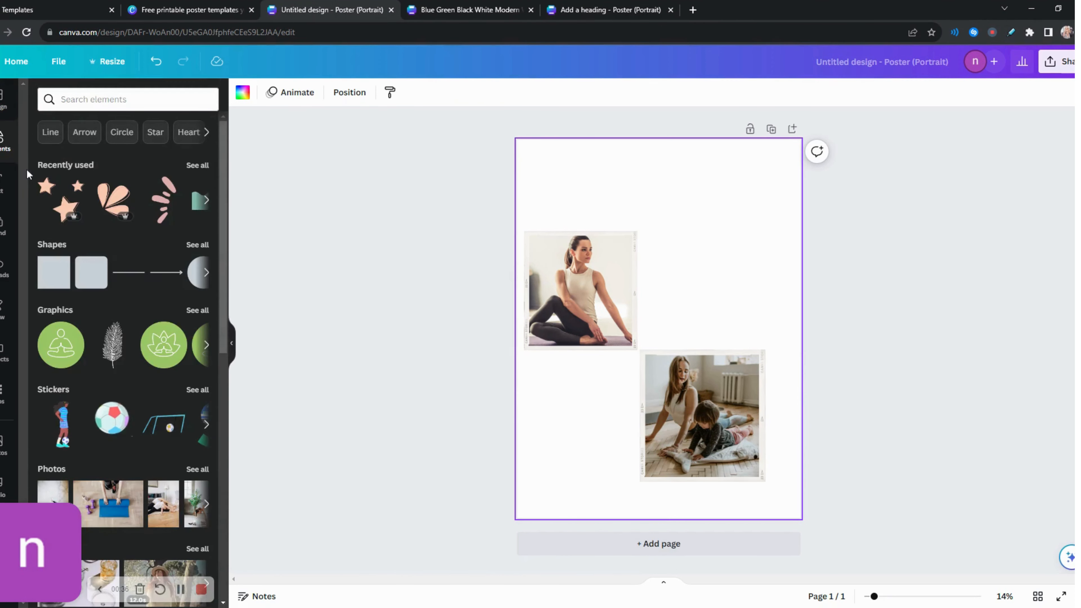
pyautogui.click(4, 266)
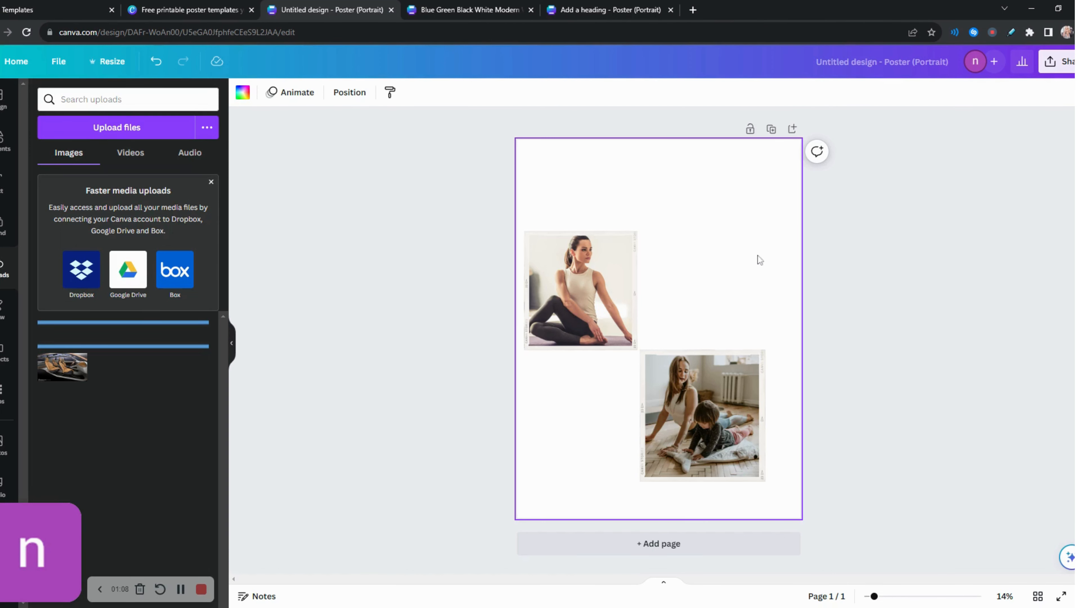
# Step: Try the tan, dark plum, terracotta and dark brown photo colors as the poster's background
pyautogui.click(243, 93)
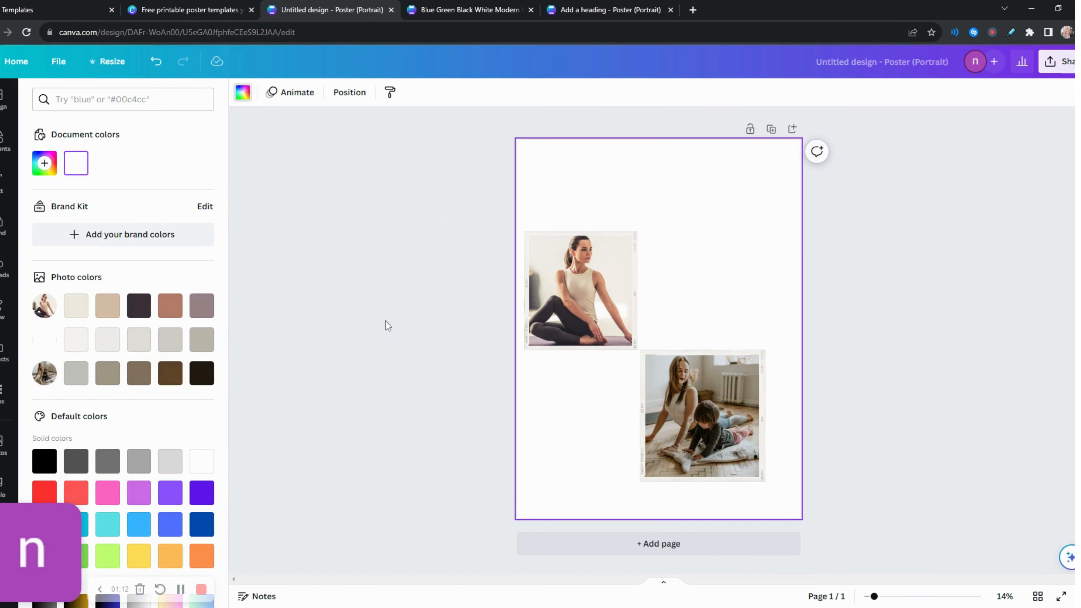
pyautogui.click(102, 313)
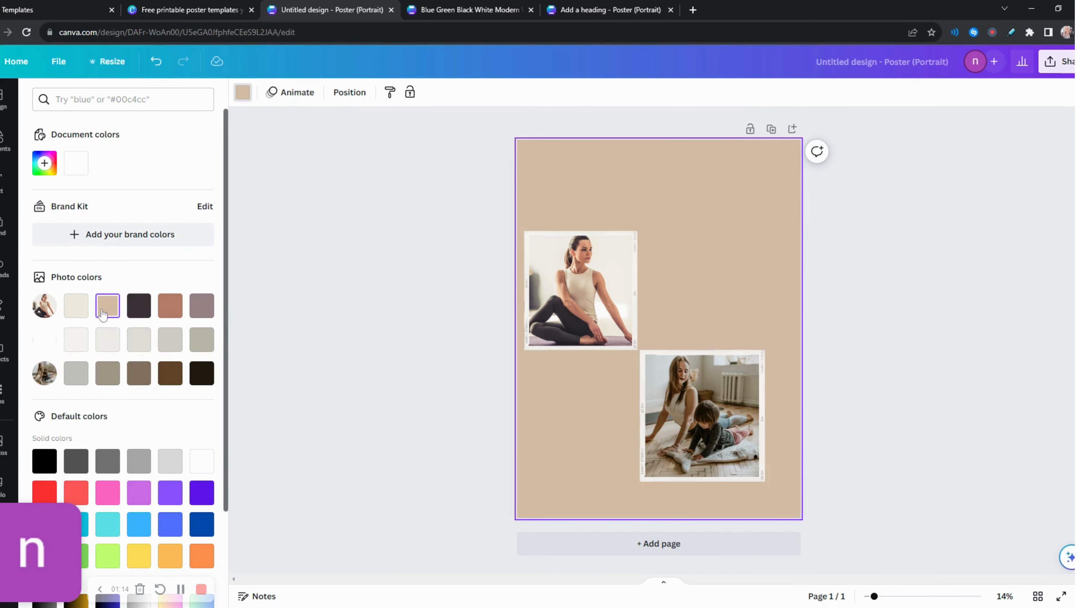
pyautogui.click(139, 313)
pyautogui.click(173, 315)
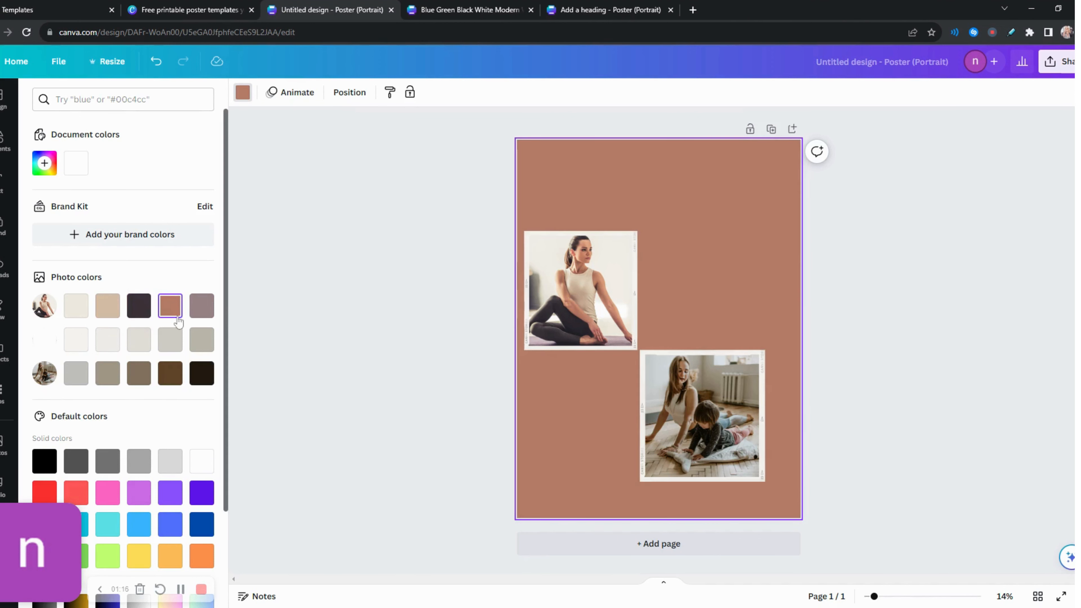
pyautogui.click(171, 373)
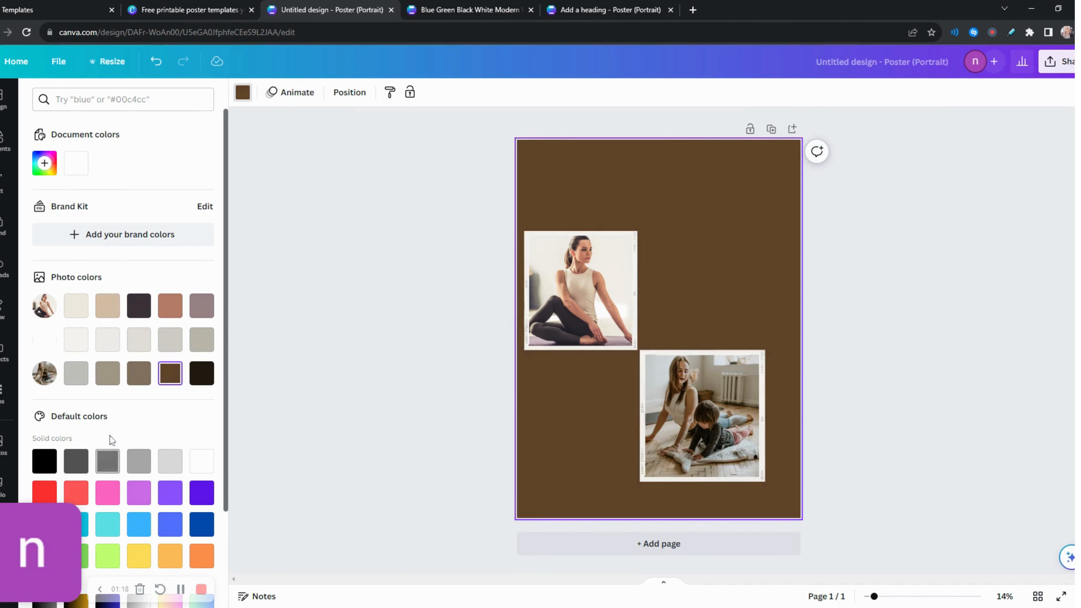
# Step: Try several default gradients on the poster background and apply the dark-blue-to-purple one
pyautogui.scroll(-1, 109, 430)
pyautogui.scroll(-3, 110, 424)
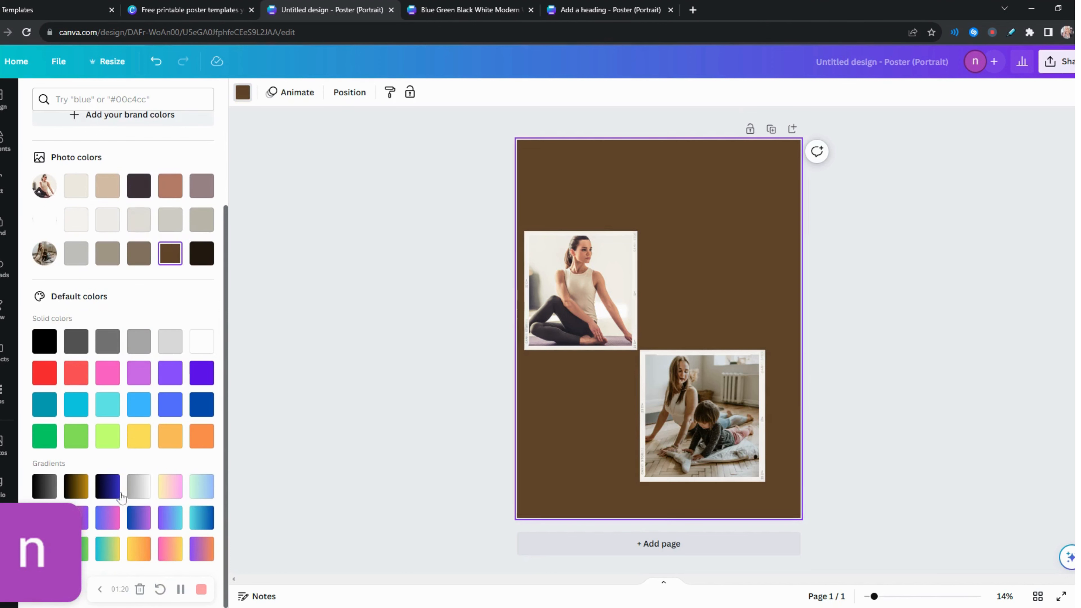
pyautogui.click(145, 492)
pyautogui.click(167, 492)
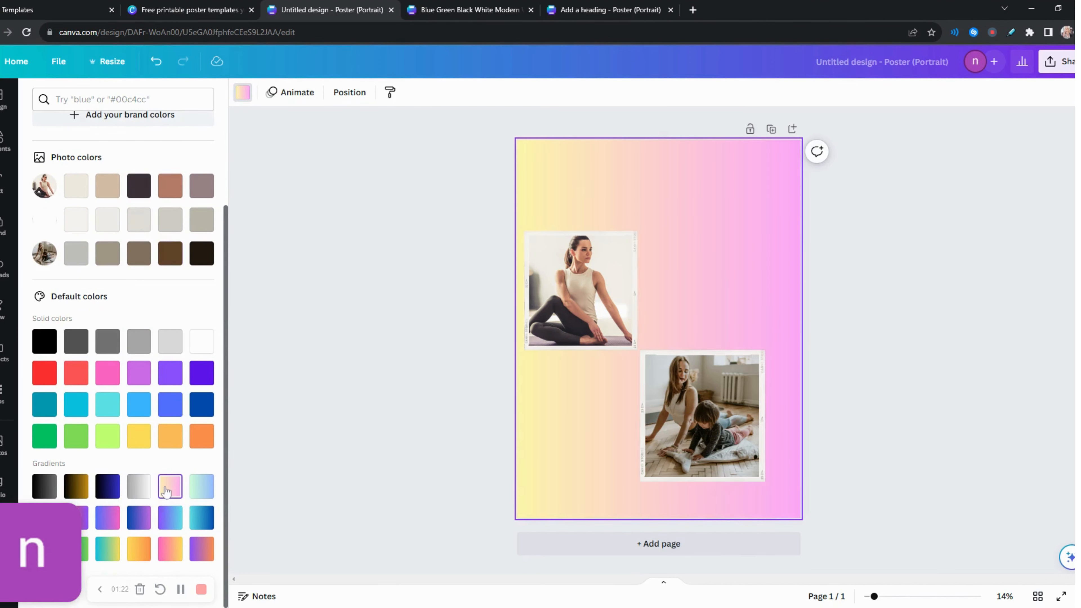
pyautogui.click(171, 516)
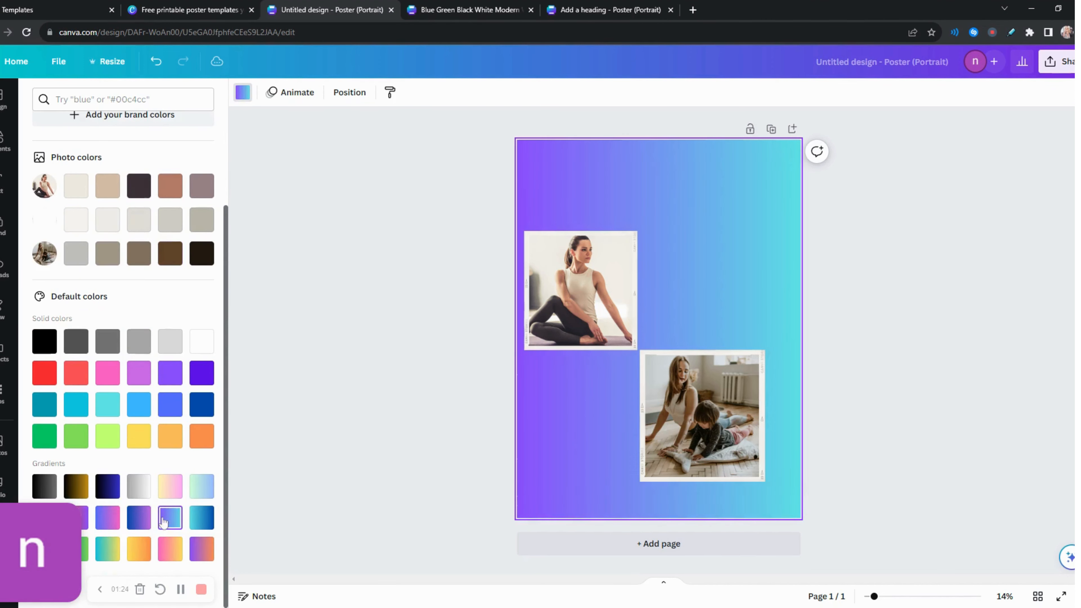
pyautogui.click(137, 519)
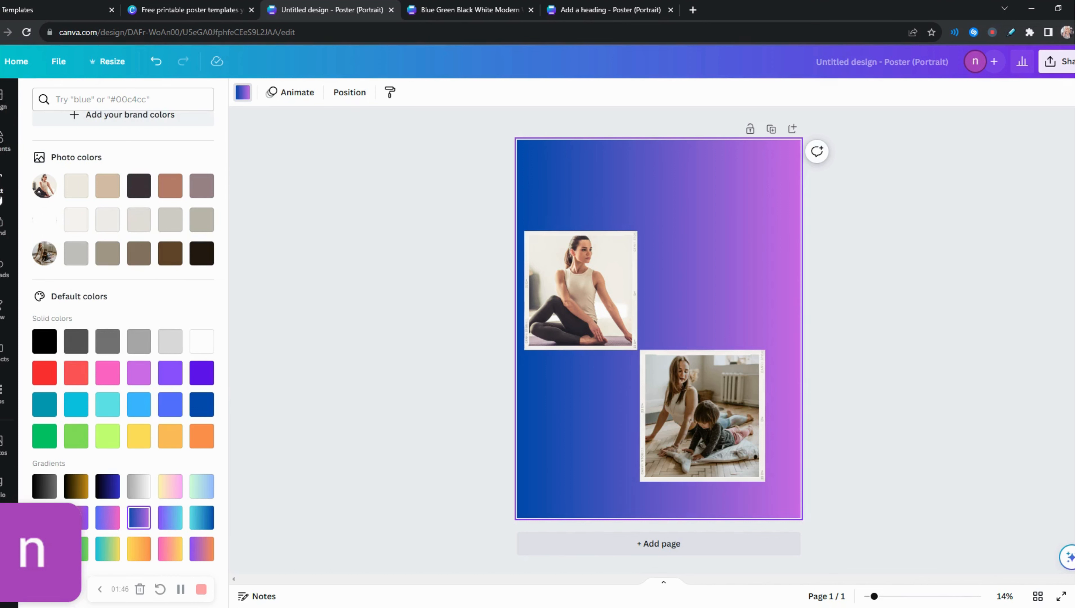
# Step: Browse the elements library, looking over its charts, tables, frames, grids and graphic collections
pyautogui.click(2, 154)
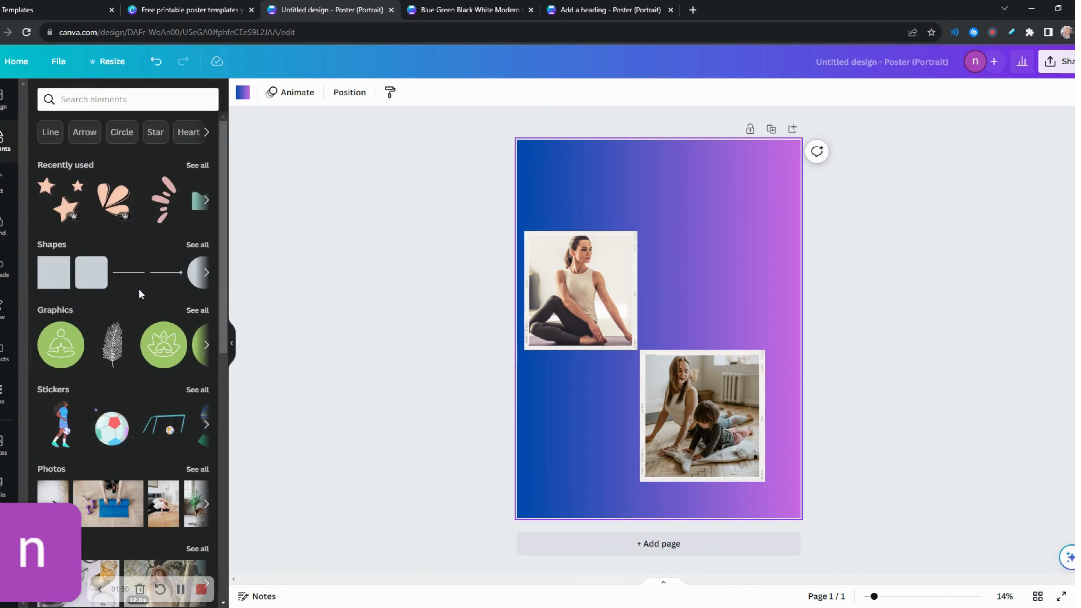
pyautogui.scroll(-4, 153, 351)
pyautogui.scroll(-12, 154, 352)
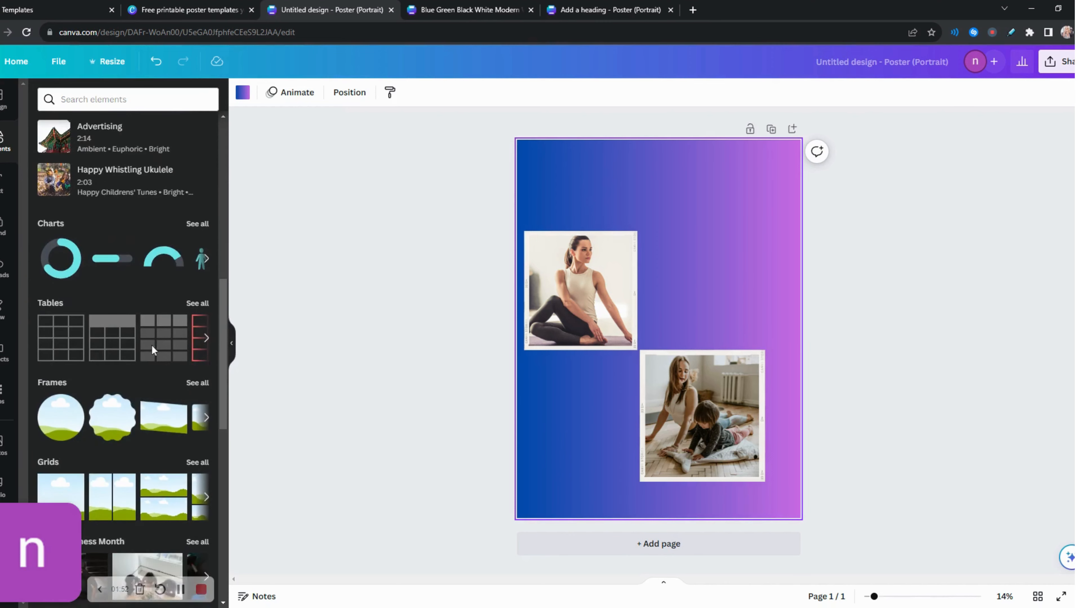
pyautogui.scroll(-15, 152, 347)
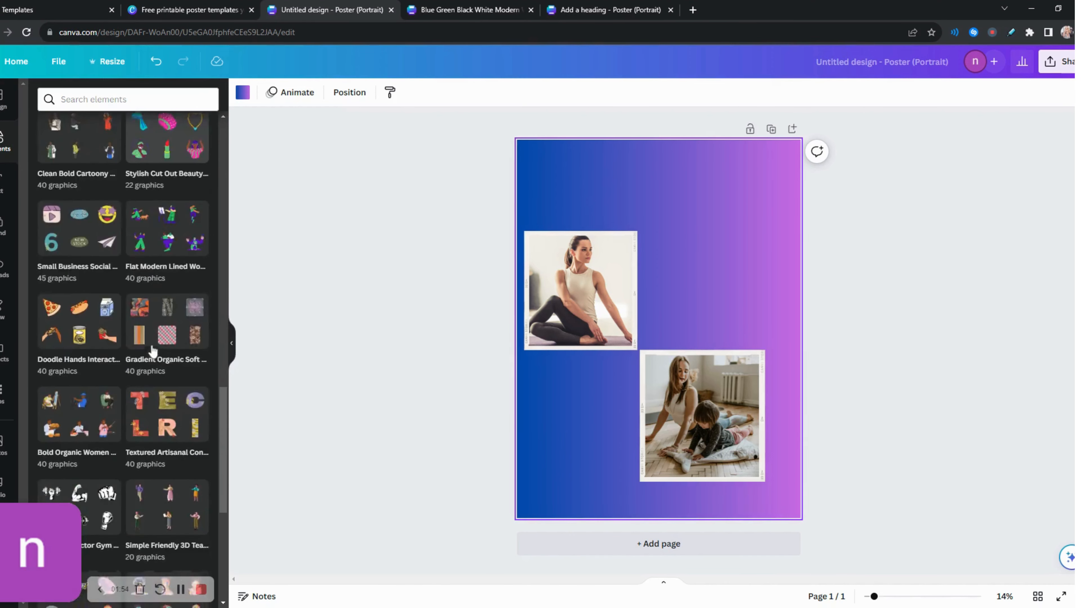
pyautogui.scroll(-15, 152, 350)
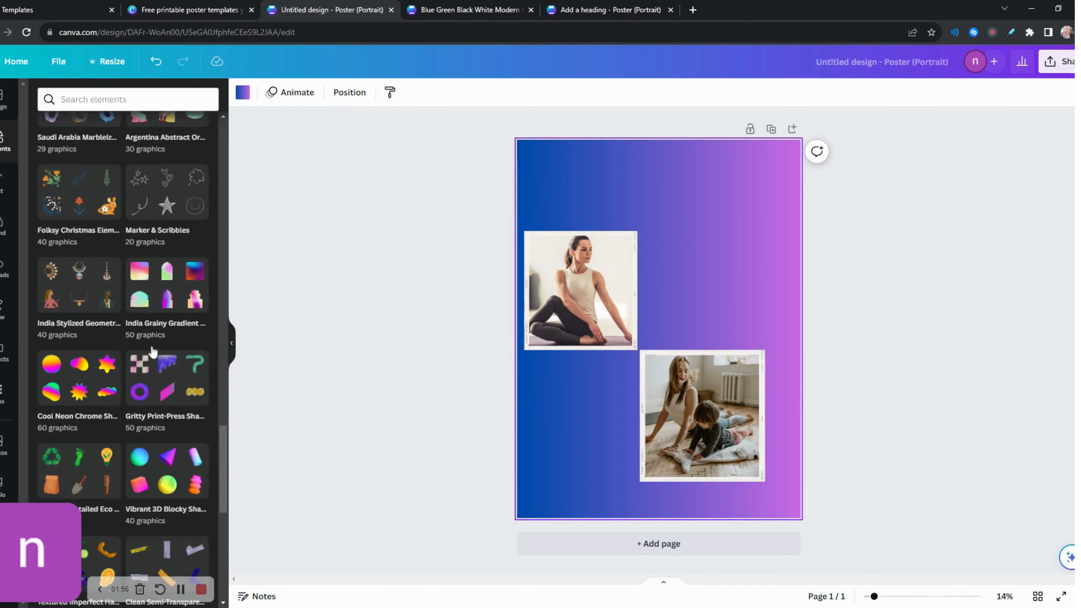
pyautogui.scroll(-15, 151, 348)
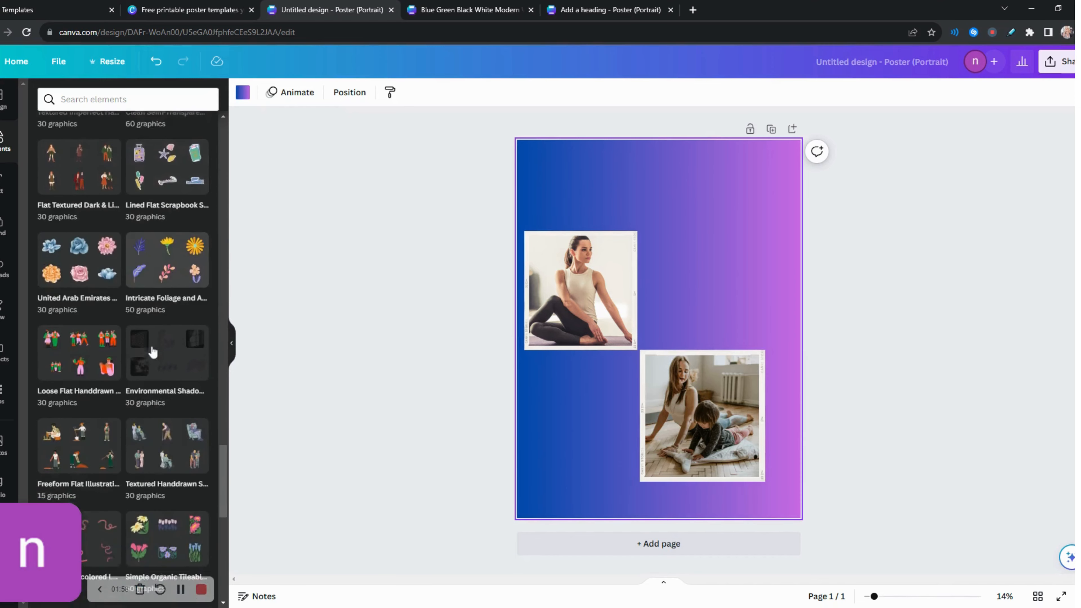
pyautogui.scroll(15, 153, 351)
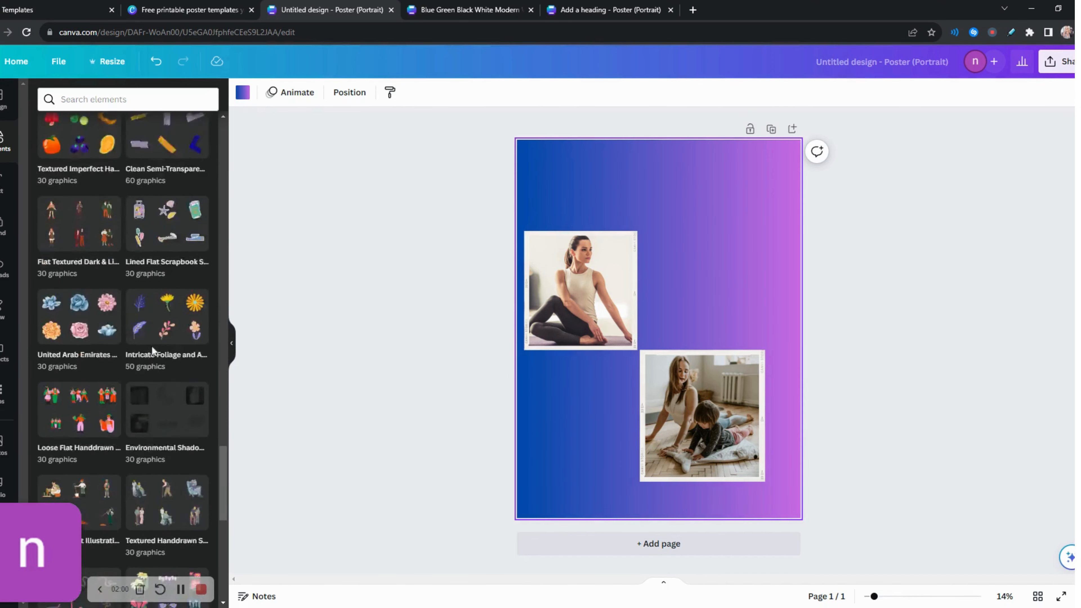
pyautogui.scroll(10, 153, 352)
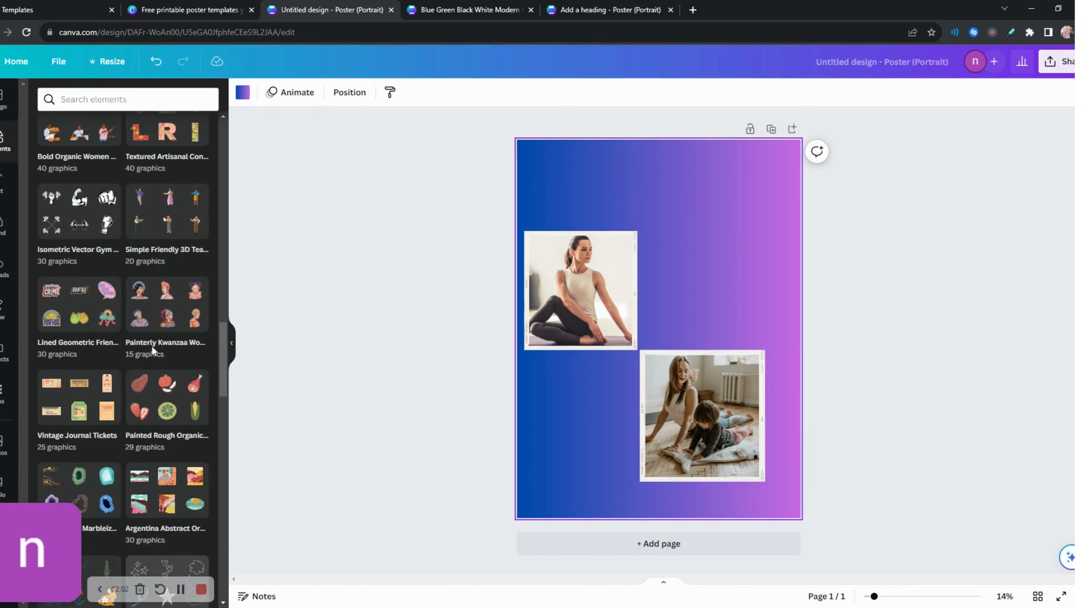
pyautogui.scroll(15, 153, 352)
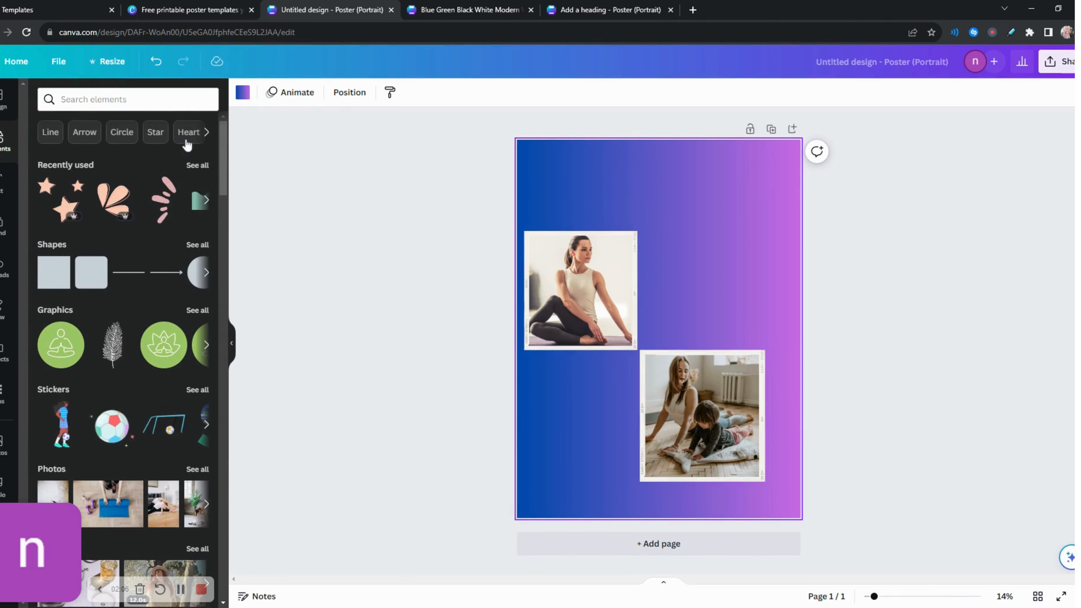
# Step: Search the elements for "Line" and look through the available line graphics
pyautogui.click(50, 133)
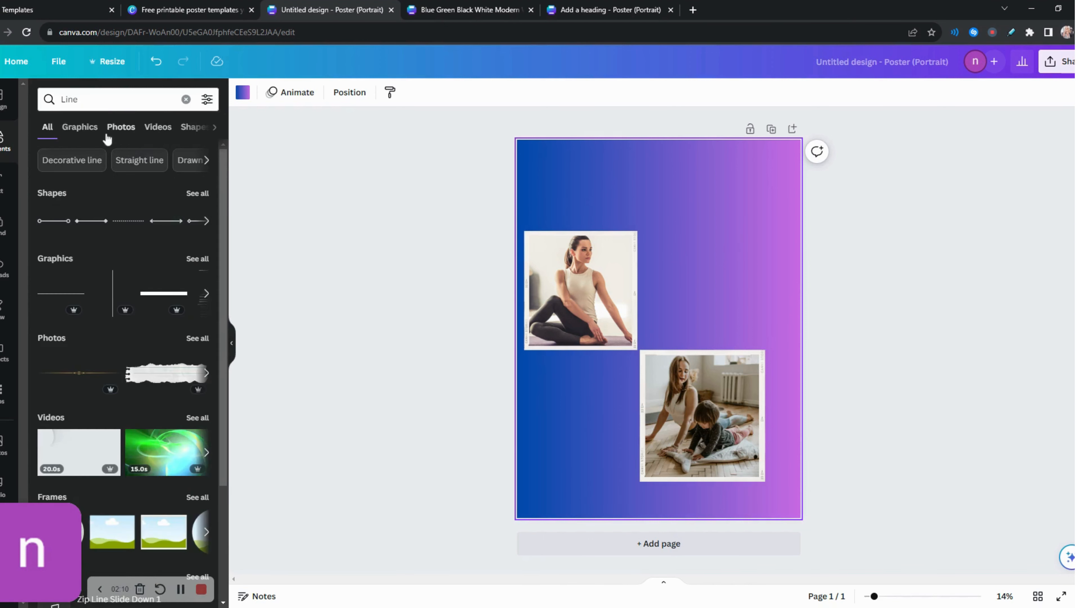
pyautogui.click(90, 137)
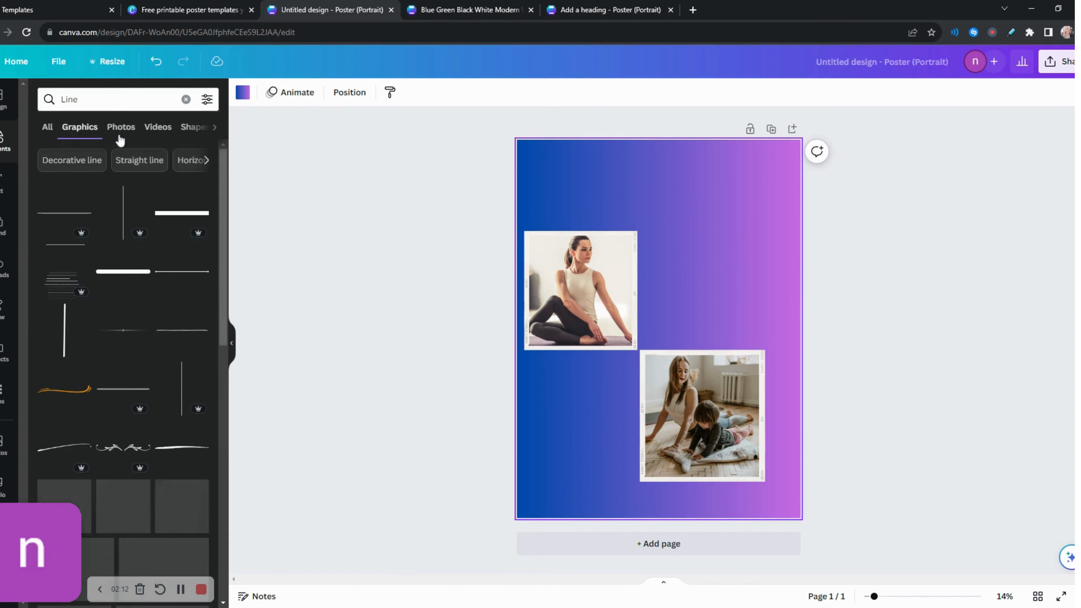
pyautogui.scroll(-10, 119, 397)
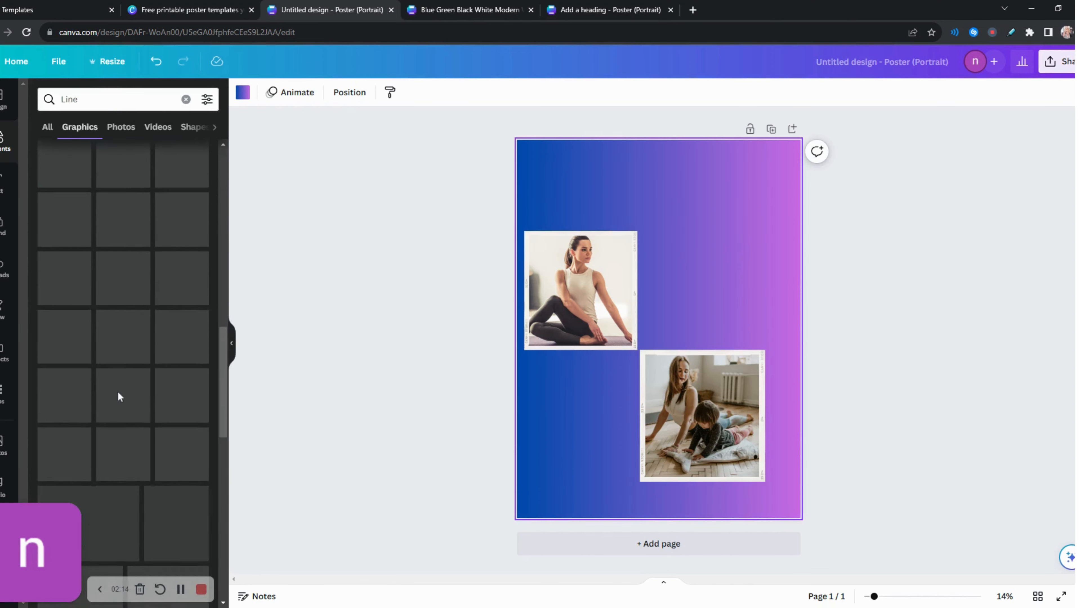
pyautogui.scroll(2, 118, 394)
pyautogui.scroll(-11, 118, 394)
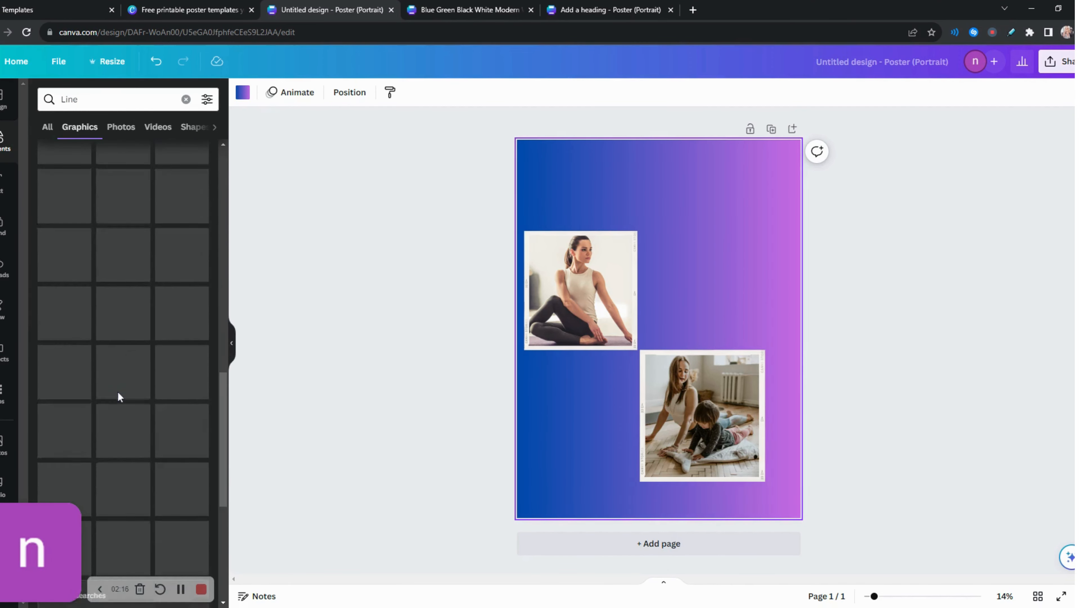
pyautogui.scroll(4, 118, 394)
pyautogui.scroll(10, 118, 396)
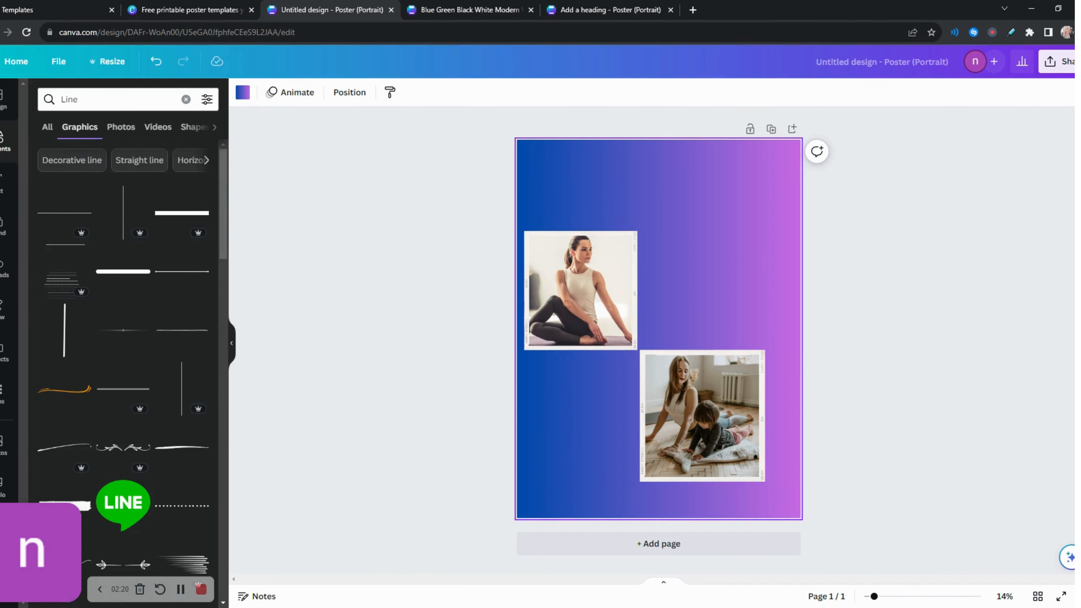
# Step: Replace the "Line" search with a search for rectangle graphics
pyautogui.click(105, 99)
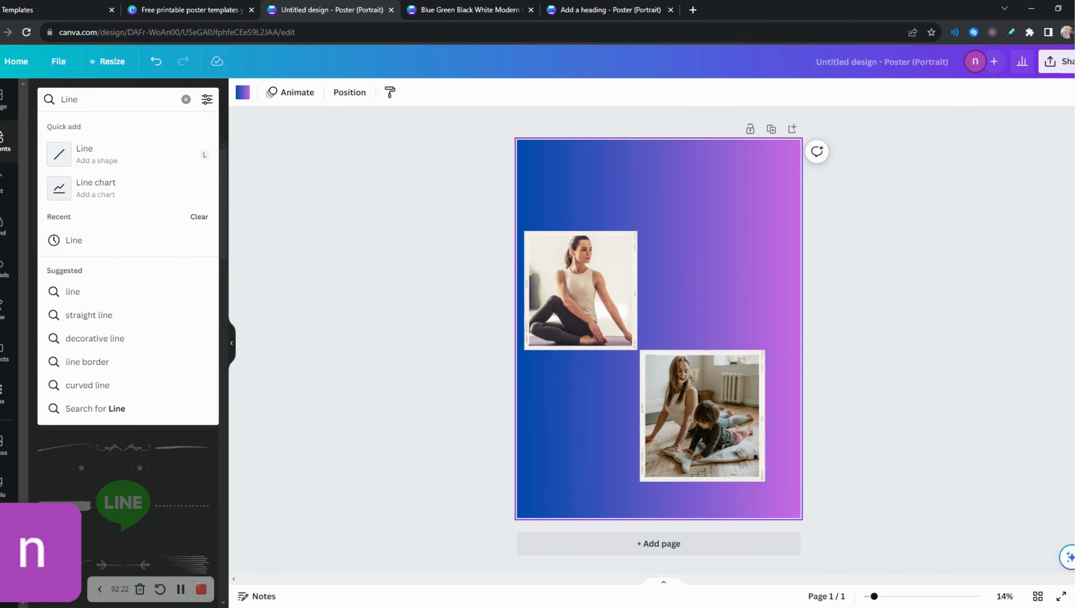
pyautogui.write('r')
pyautogui.write('tyan')
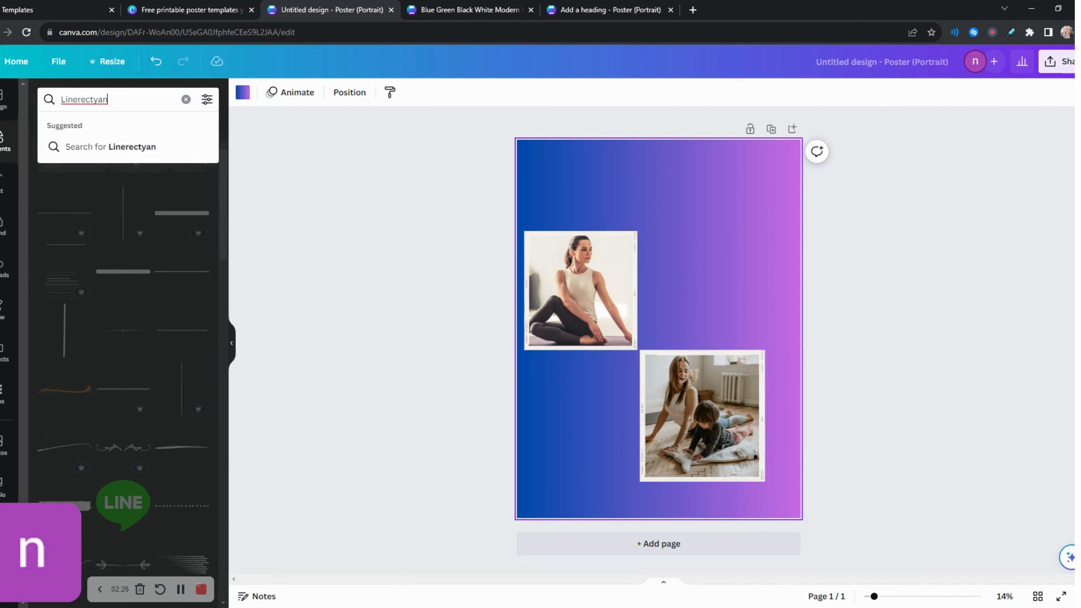
pyautogui.press('BackSpace')
pyautogui.press('BackSpace')
pyautogui.press('BackSpace')
pyautogui.press('BackSpace')
pyautogui.press('BackSpace')
pyautogui.press('BackSpace')
pyautogui.press('BackSpace')
pyautogui.press('BackSpace')
pyautogui.press('BackSpace')
pyautogui.press('BackSpace')
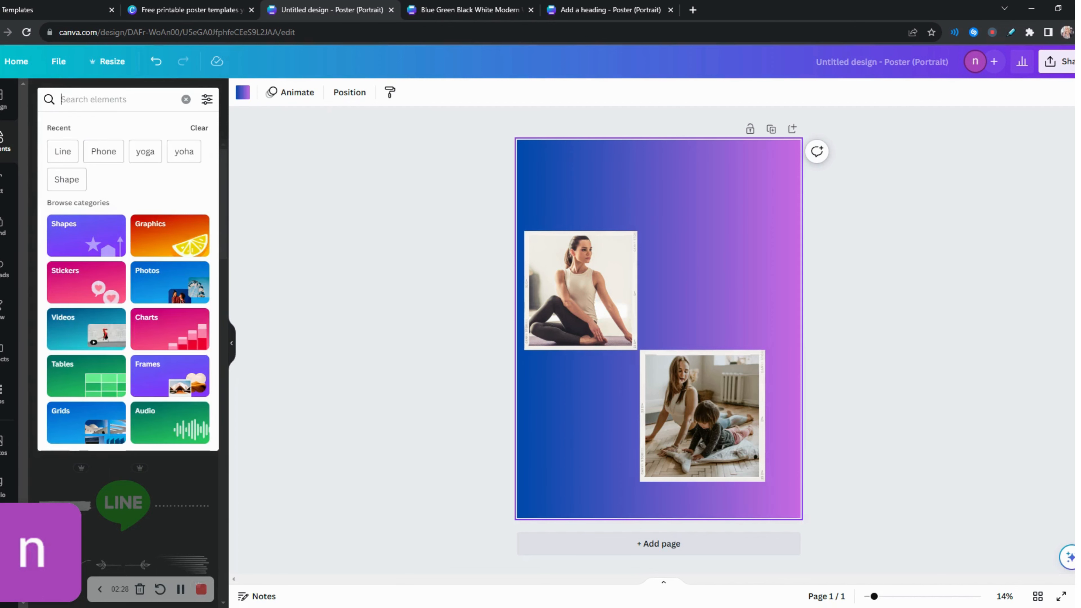
pyautogui.write('rectanfgle')
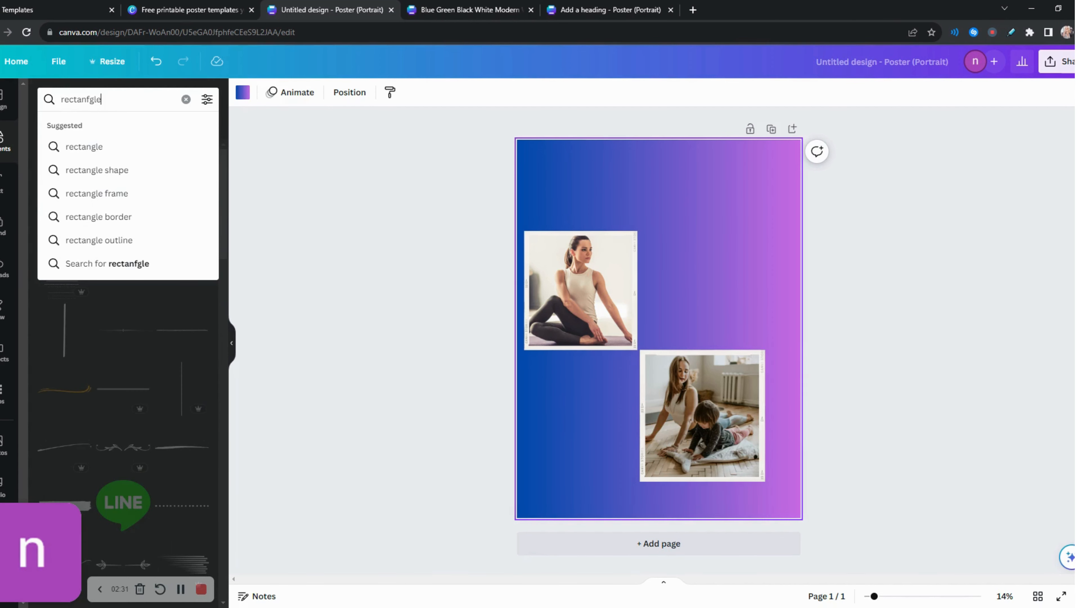
pyautogui.press('Return')
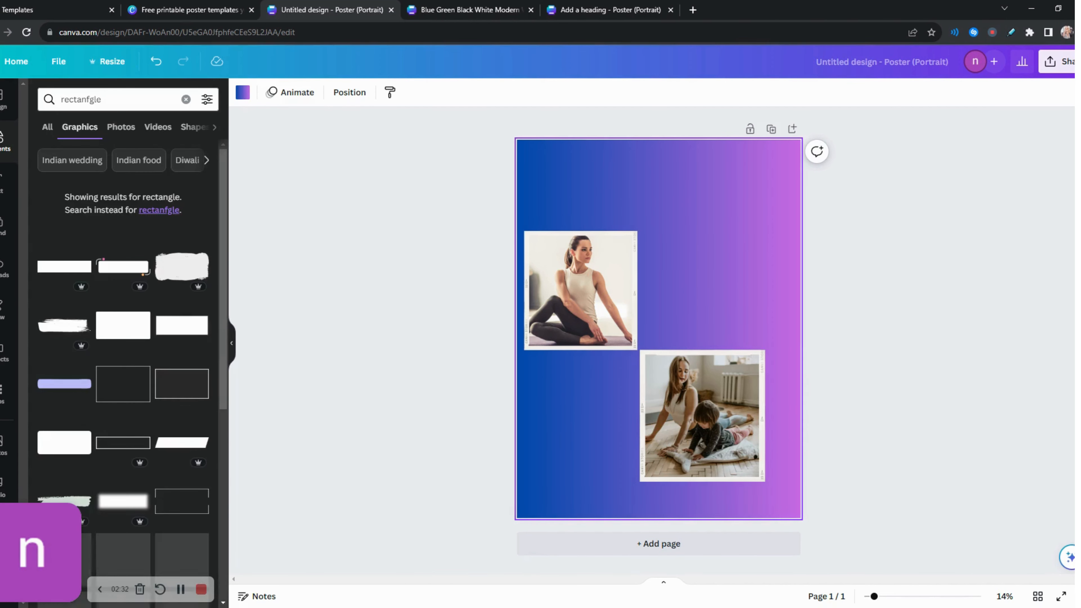
# Step: Try the green watercolor brush stroke along the poster's top edge, widened to almost the full poster width
pyautogui.scroll(-10, 140, 294)
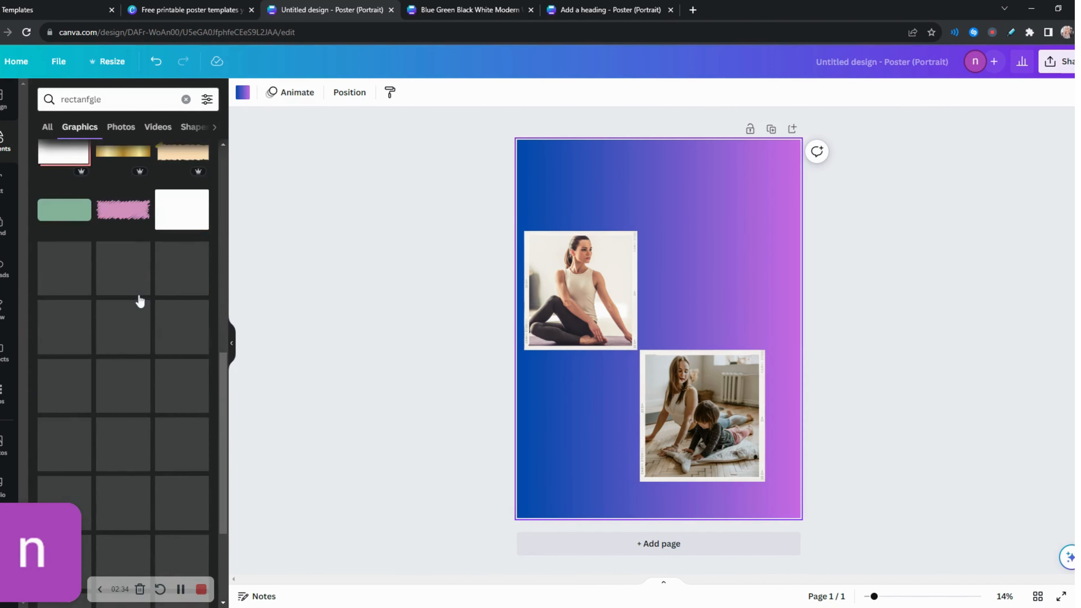
pyautogui.scroll(2, 137, 301)
pyautogui.scroll(3, 152, 291)
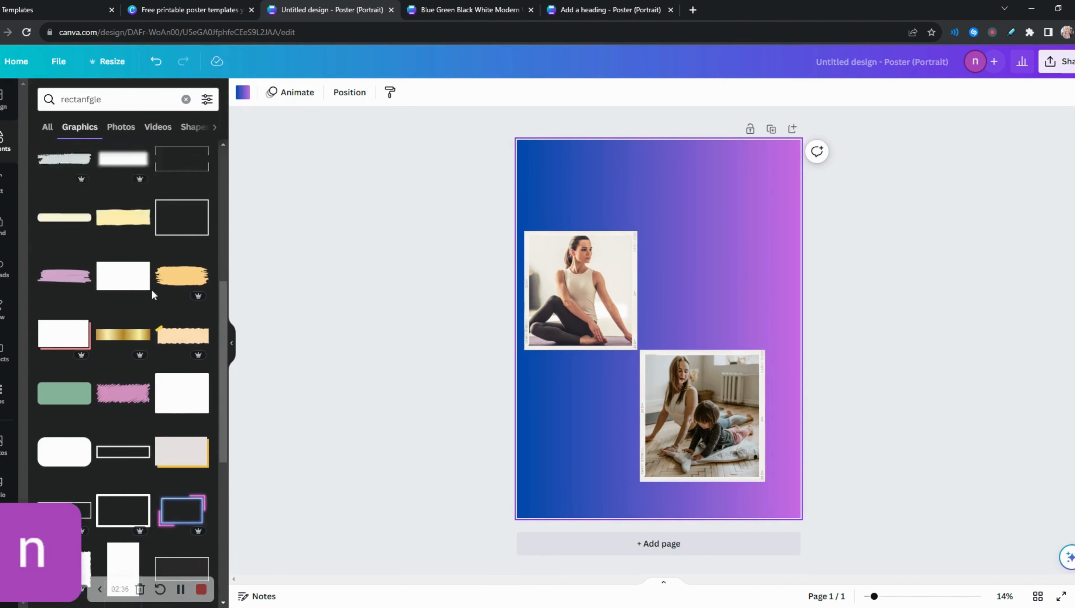
pyautogui.scroll(-3, 152, 291)
pyautogui.scroll(-6, 152, 291)
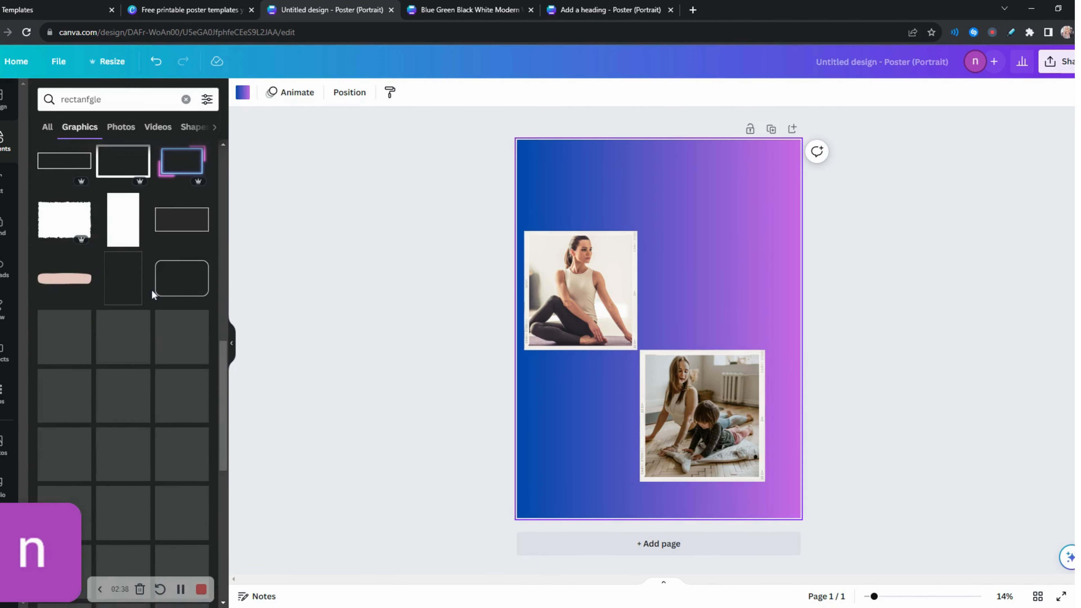
pyautogui.scroll(3, 152, 290)
pyautogui.scroll(-3, 149, 306)
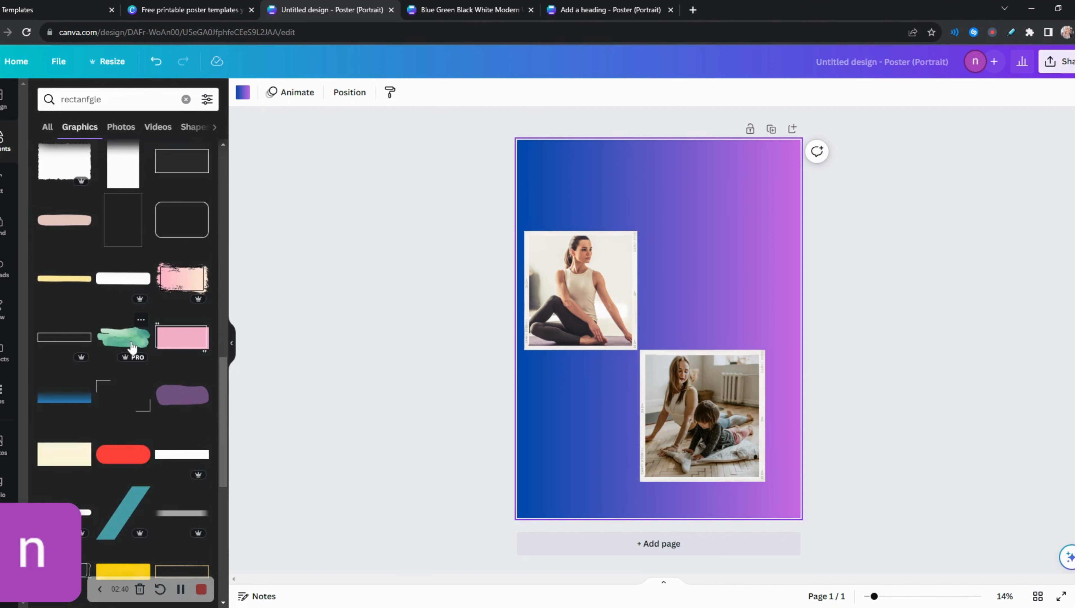
pyautogui.moveTo(131, 349); pyautogui.dragTo(639, 207)
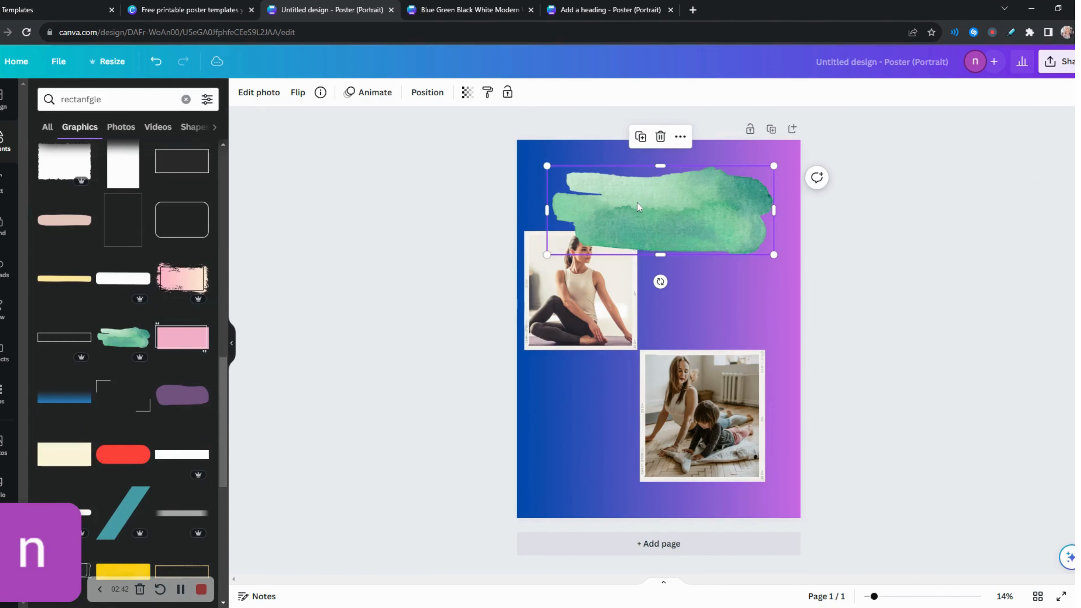
pyautogui.moveTo(597, 163); pyautogui.dragTo(597, 168)
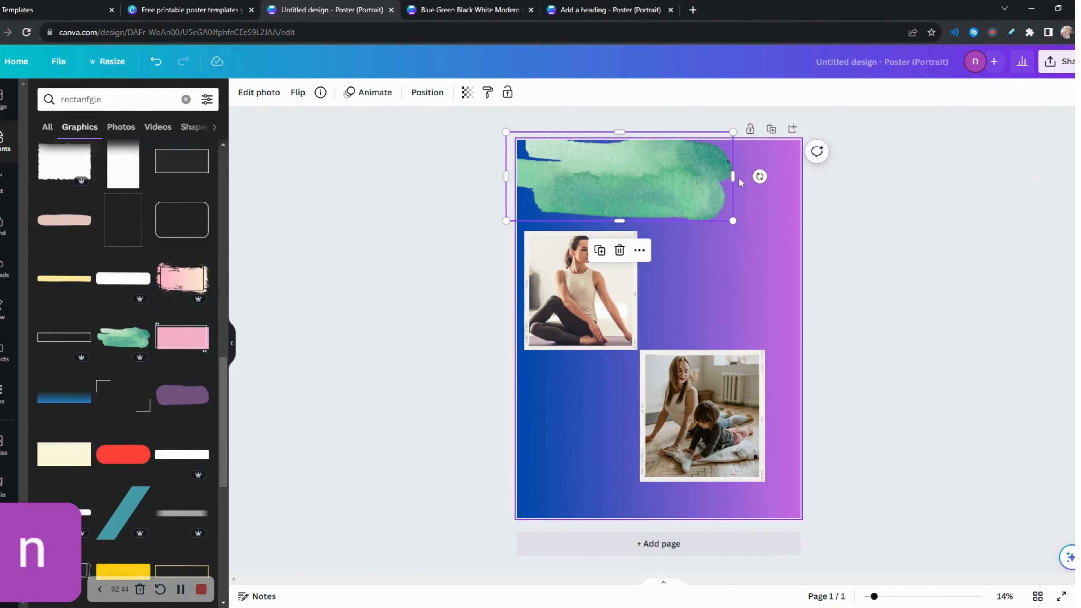
pyautogui.moveTo(738, 175); pyautogui.dragTo(796, 176)
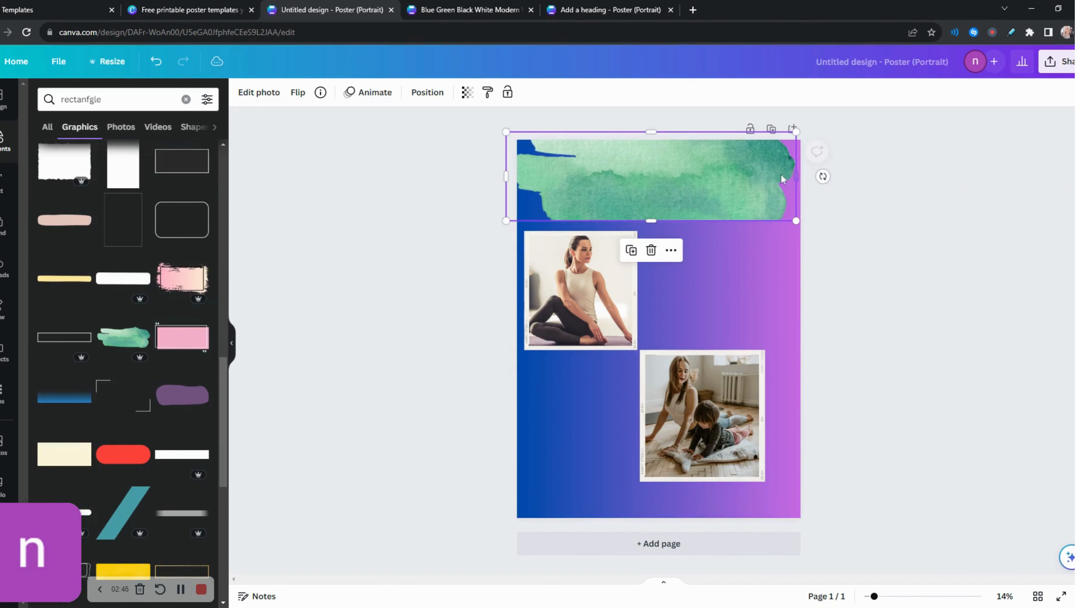
pyautogui.click(907, 271)
pyautogui.scroll(-5, 128, 419)
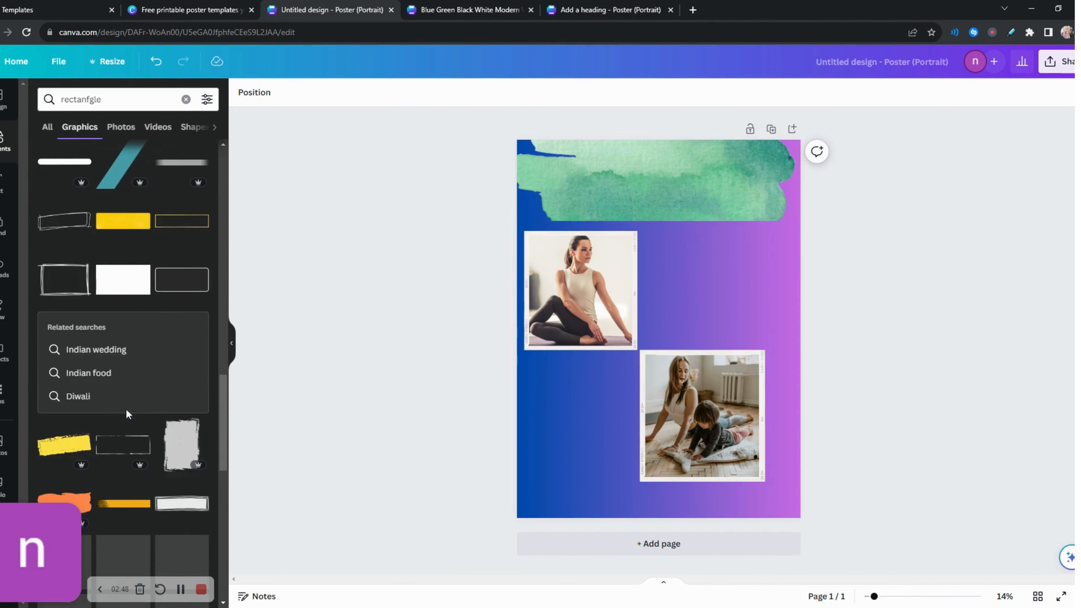
pyautogui.click(181, 589)
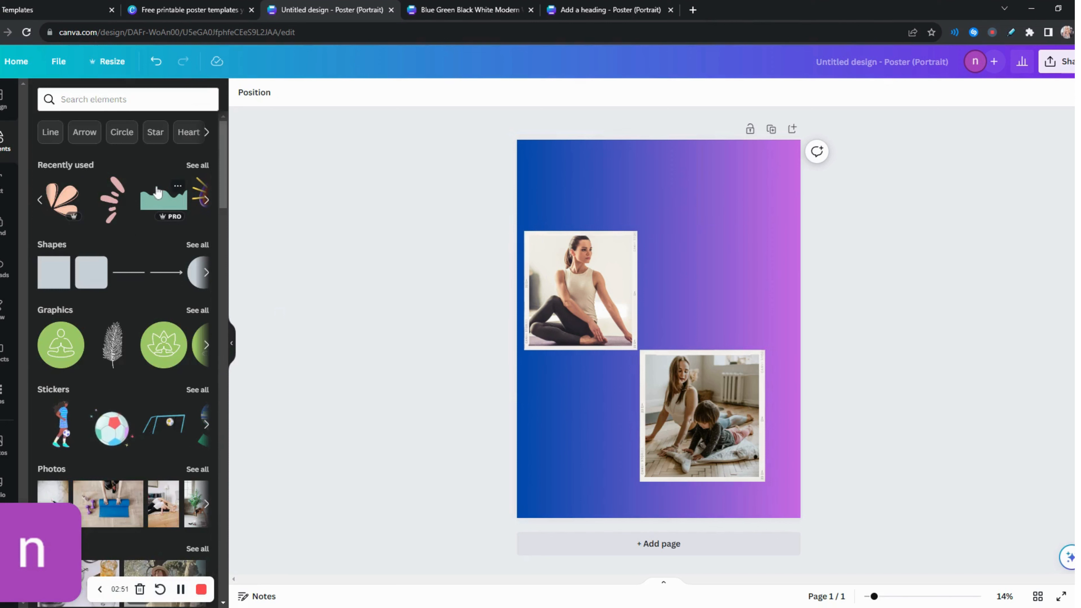
# Step: Add the recently used green wave shape, enlarge it to the poster's full width, and shift it up past the top edge
pyautogui.click(165, 205)
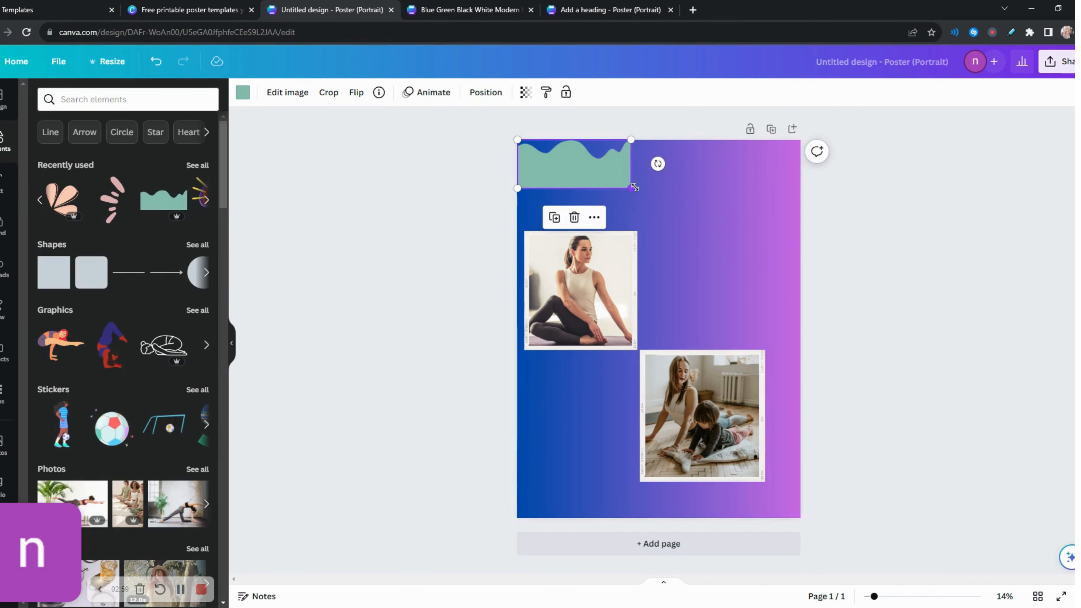
pyautogui.moveTo(631, 188); pyautogui.dragTo(833, 194)
pyautogui.moveTo(659, 211); pyautogui.dragTo(660, 181)
pyautogui.click(852, 240)
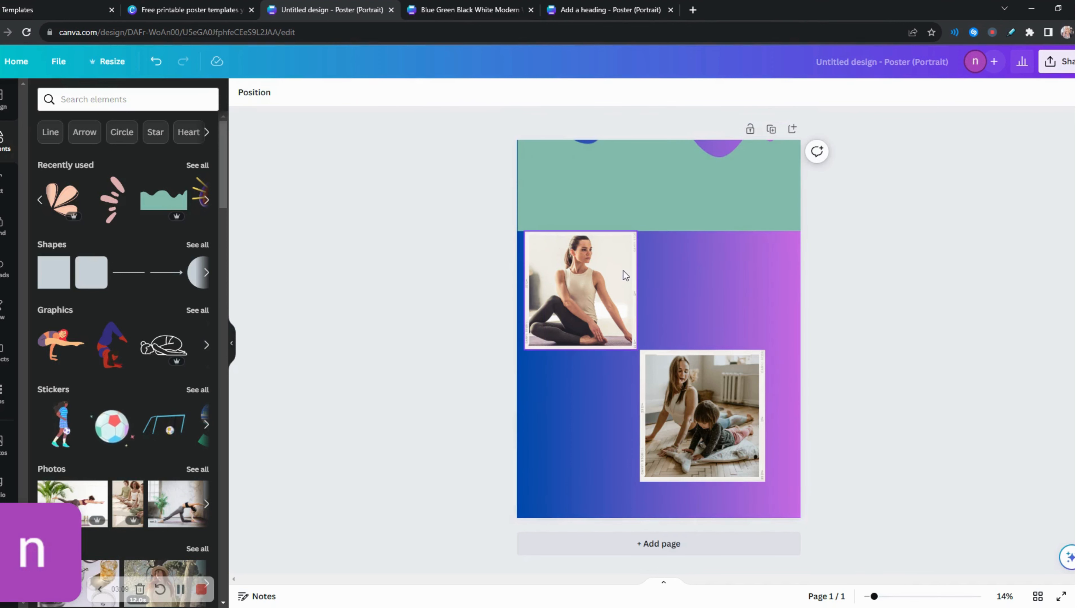
# Step: Nudge the seated woman's photo and the green wave shape slightly downward
pyautogui.moveTo(624, 271); pyautogui.dragTo(629, 277)
pyautogui.click(673, 202)
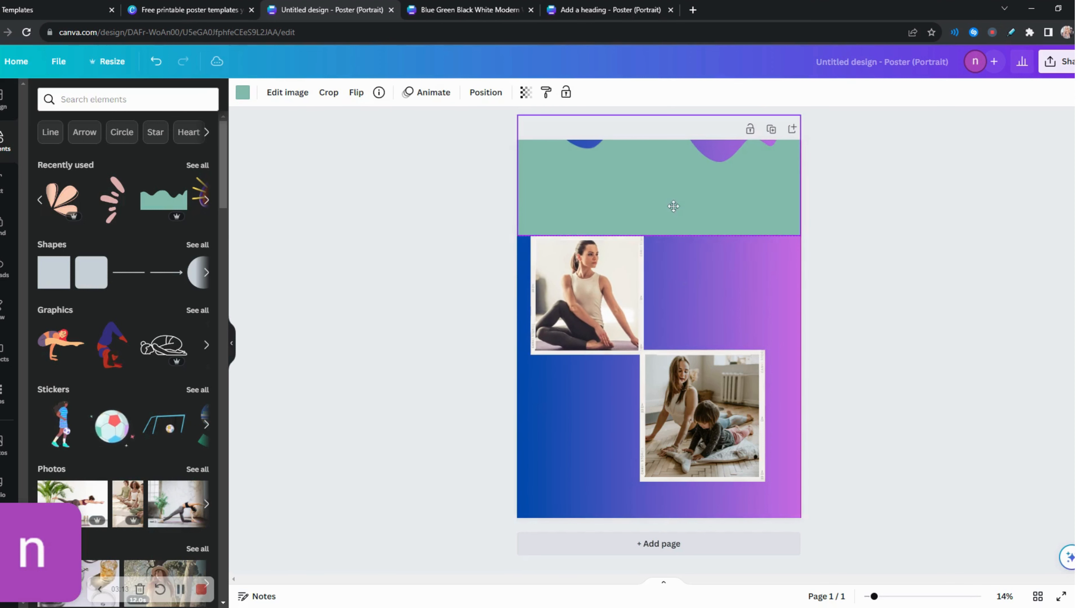
pyautogui.click(845, 203)
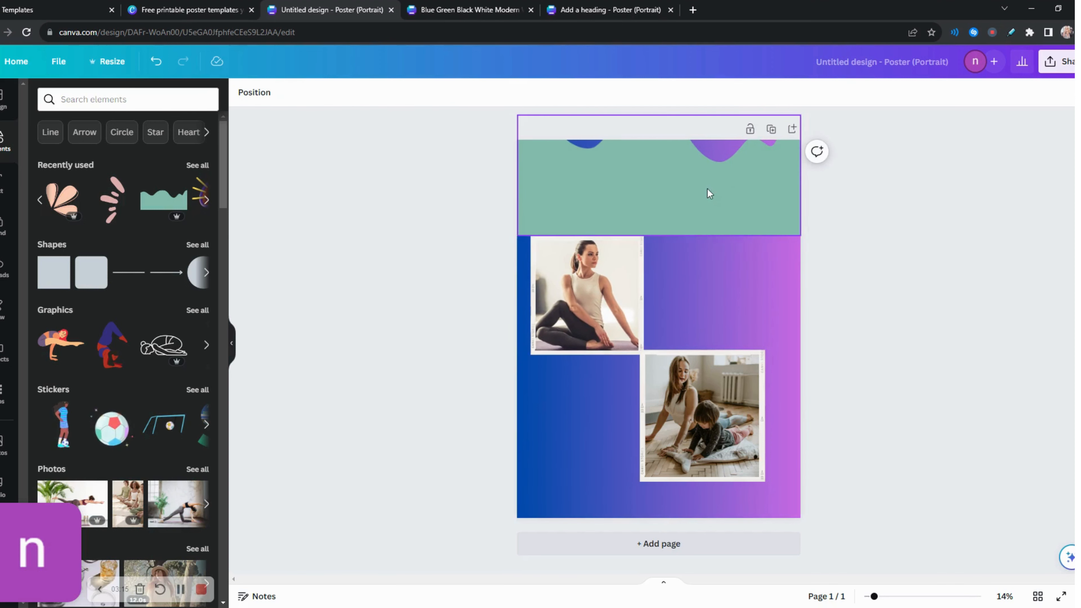
# Step: Move the two photos toward opposite sides of the poster, enlarging the seated woman's, and lower the green wave to meet its top edge
pyautogui.moveTo(679, 377); pyautogui.dragTo(708, 396)
pyautogui.moveTo(584, 318); pyautogui.dragTo(608, 334)
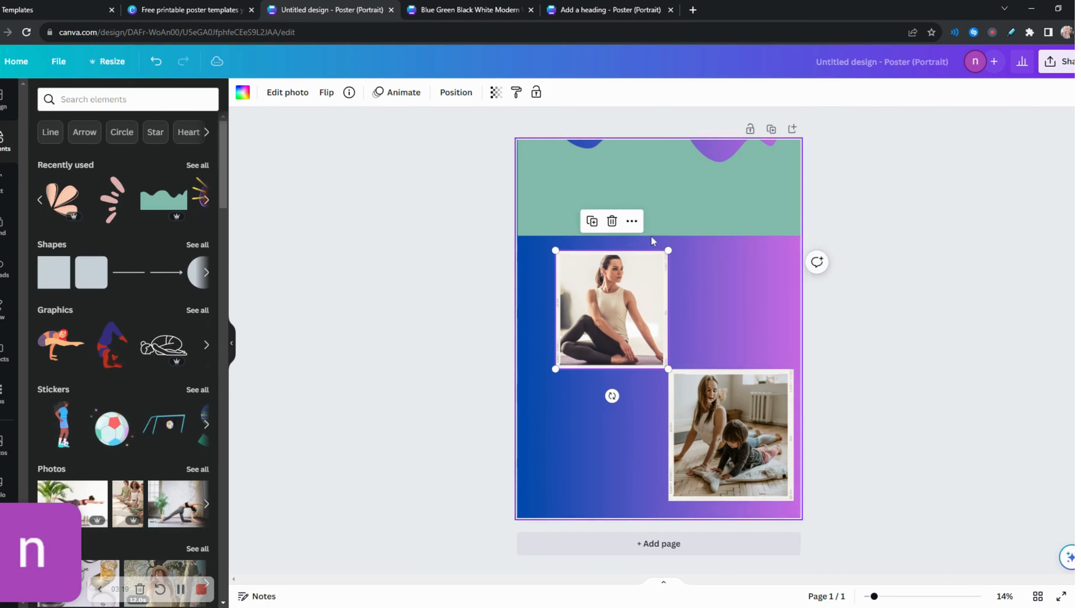
pyautogui.moveTo(636, 281); pyautogui.dragTo(598, 275)
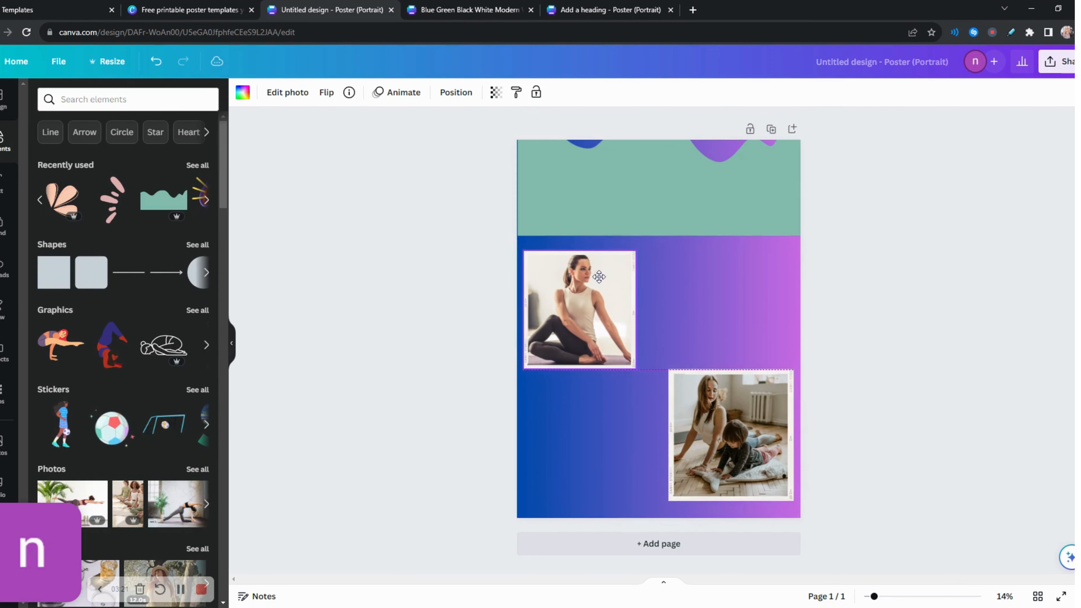
pyautogui.moveTo(638, 369); pyautogui.dragTo(659, 393)
pyautogui.moveTo(668, 225); pyautogui.dragTo(667, 239)
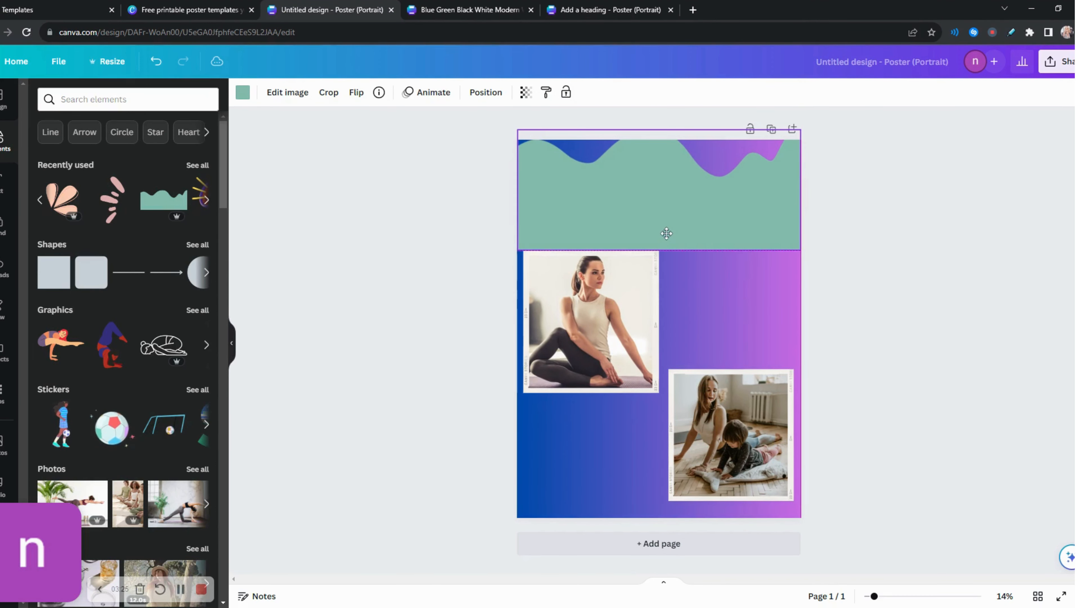
pyautogui.click(855, 212)
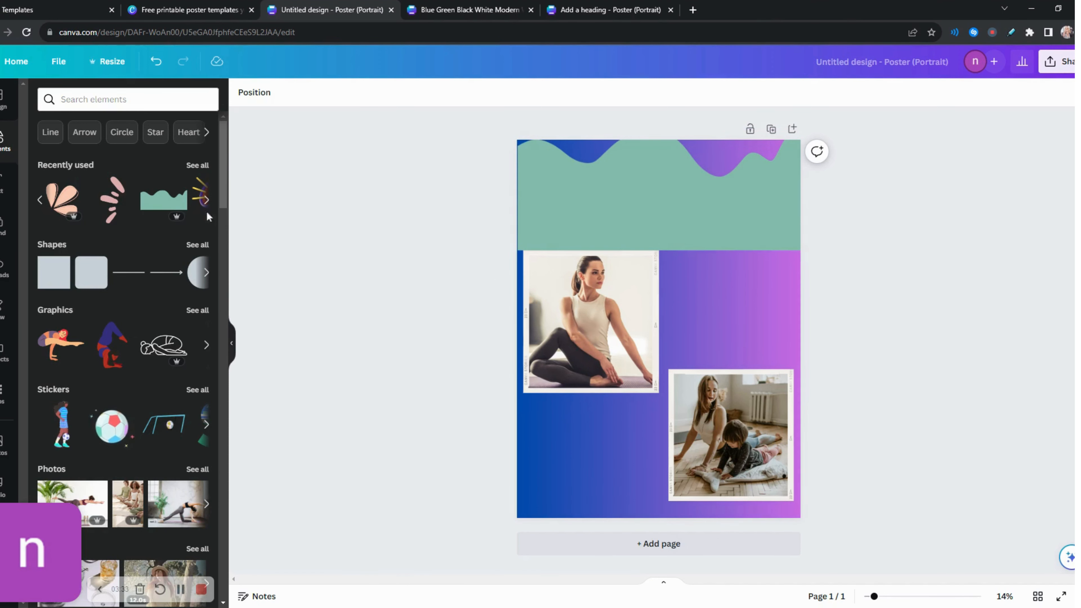
# Step: Add the peach petal graphic to the green wave's right end and the pink burst to its left end, shrinking the burst to fit
pyautogui.moveTo(68, 207); pyautogui.dragTo(748, 192)
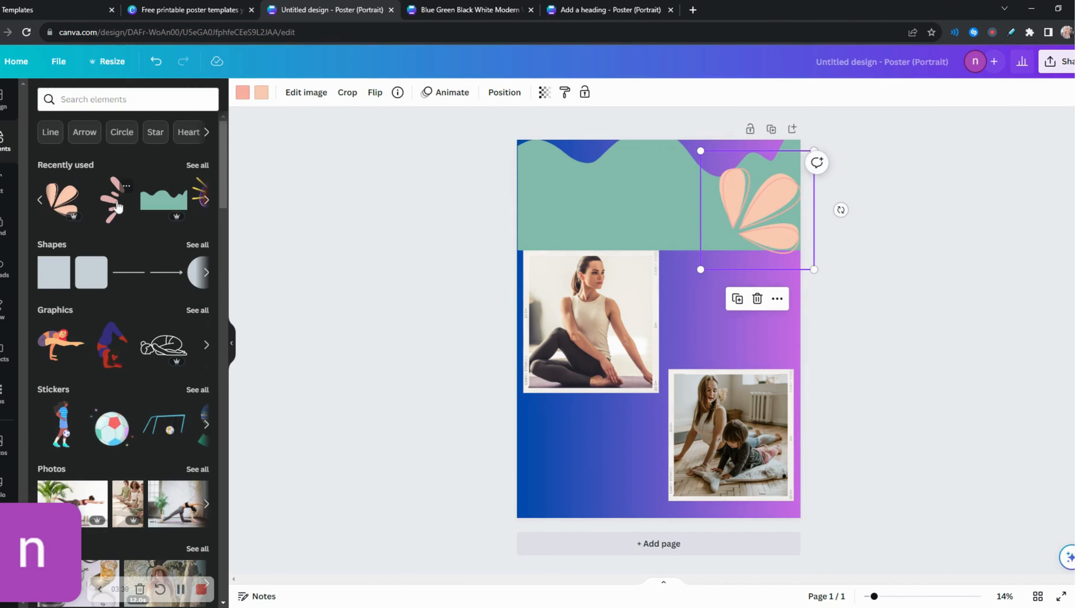
pyautogui.moveTo(118, 207); pyautogui.dragTo(578, 200)
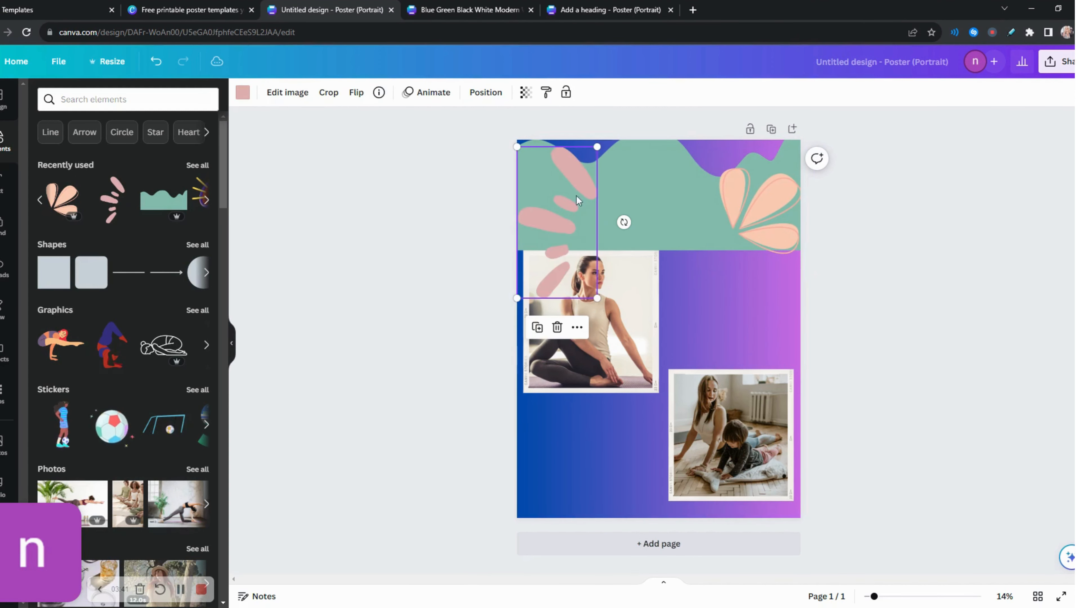
pyautogui.moveTo(516, 297); pyautogui.dragTo(545, 225)
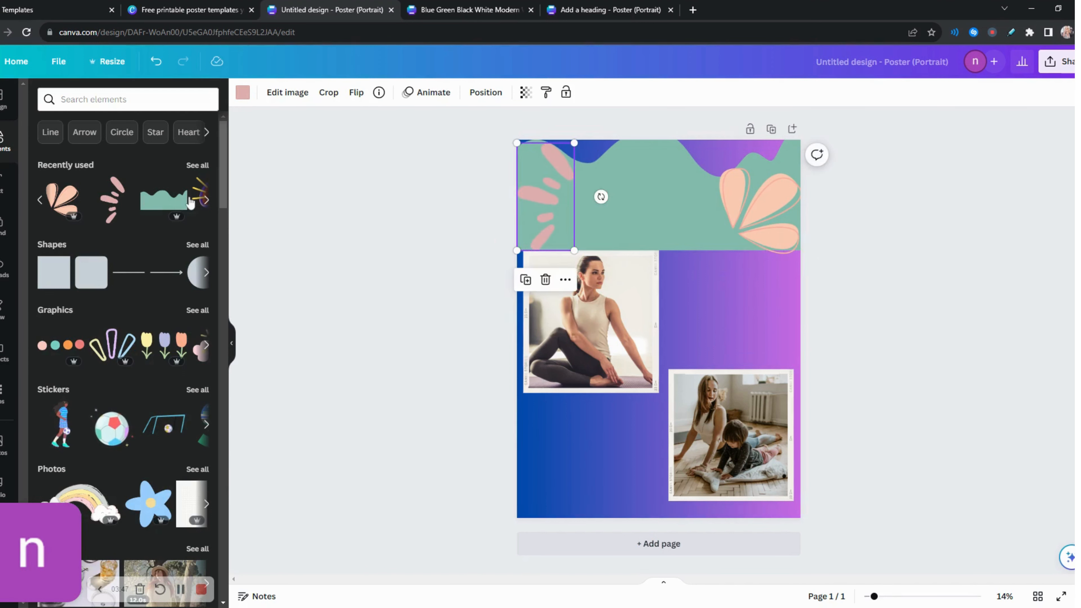
# Step: Place the graphic of three pastel rounded loops in the middle of the green wave, between the burst and the petals
pyautogui.click(206, 200)
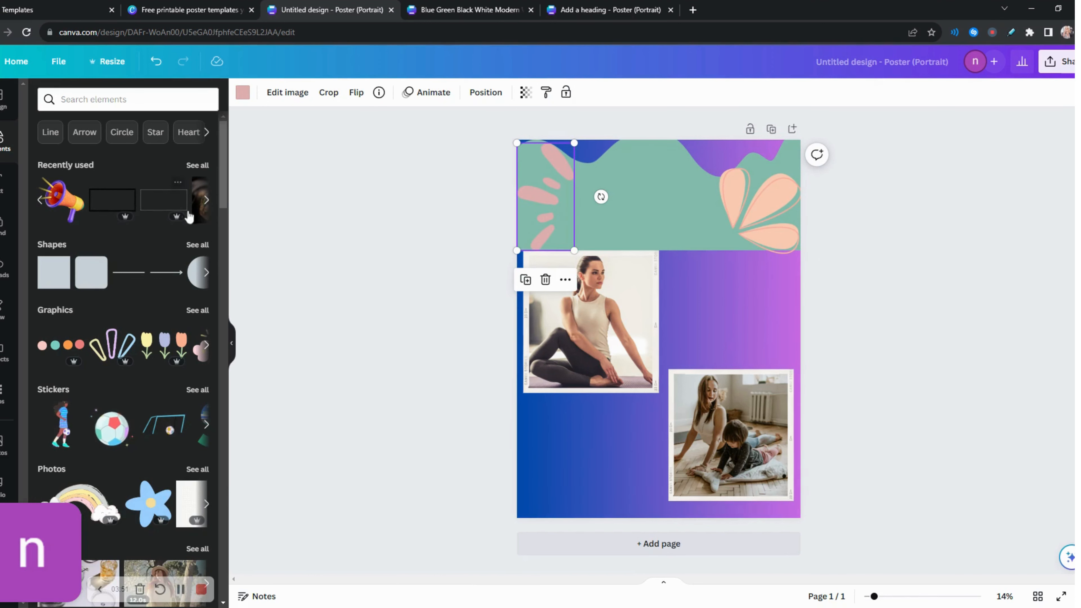
pyautogui.click(204, 201)
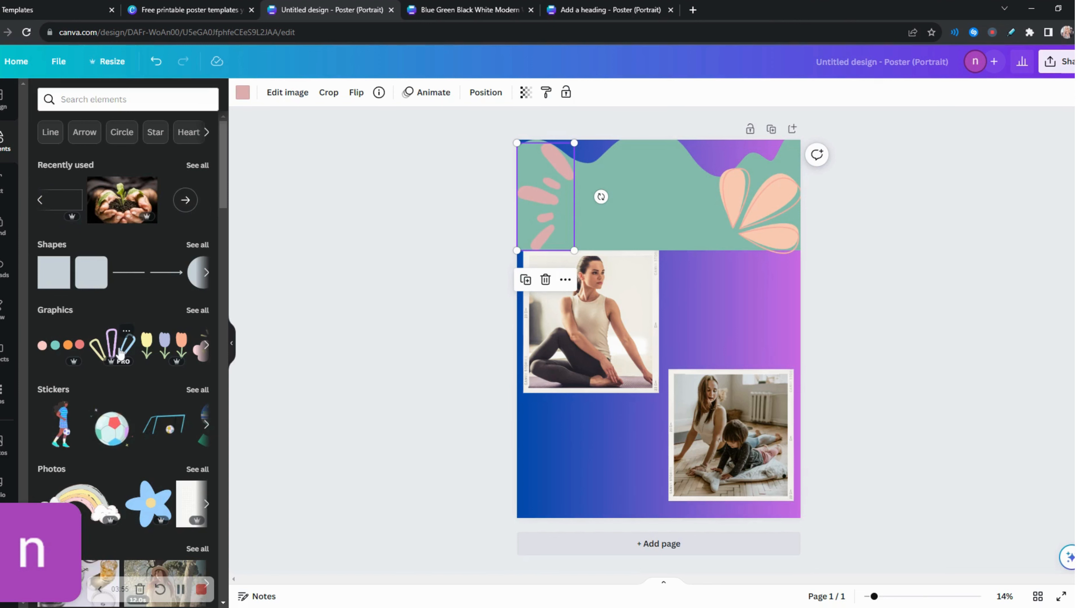
pyautogui.moveTo(120, 354); pyautogui.dragTo(656, 196)
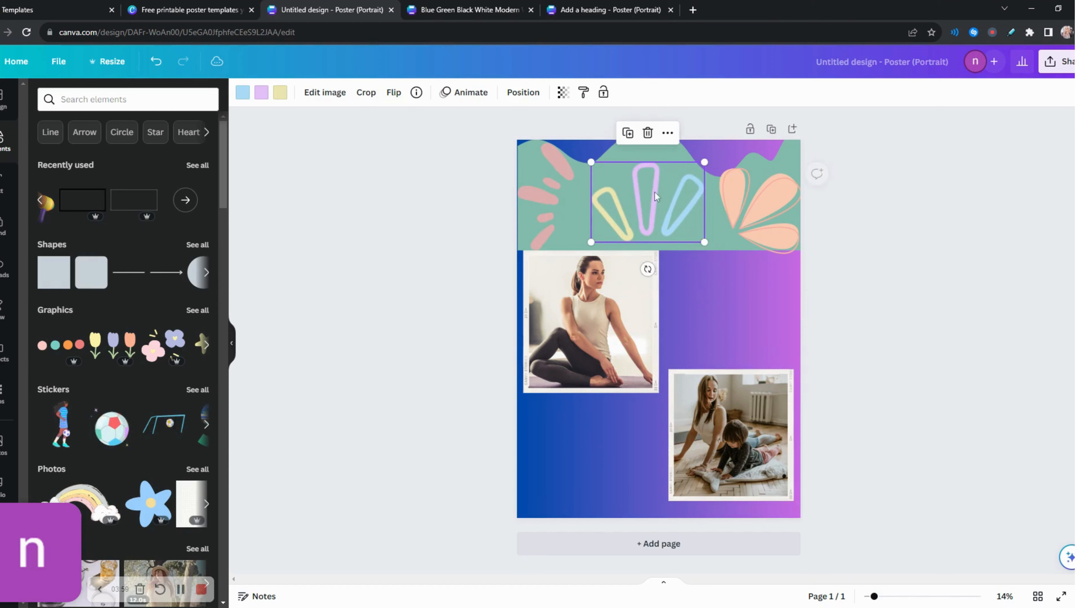
pyautogui.click(880, 248)
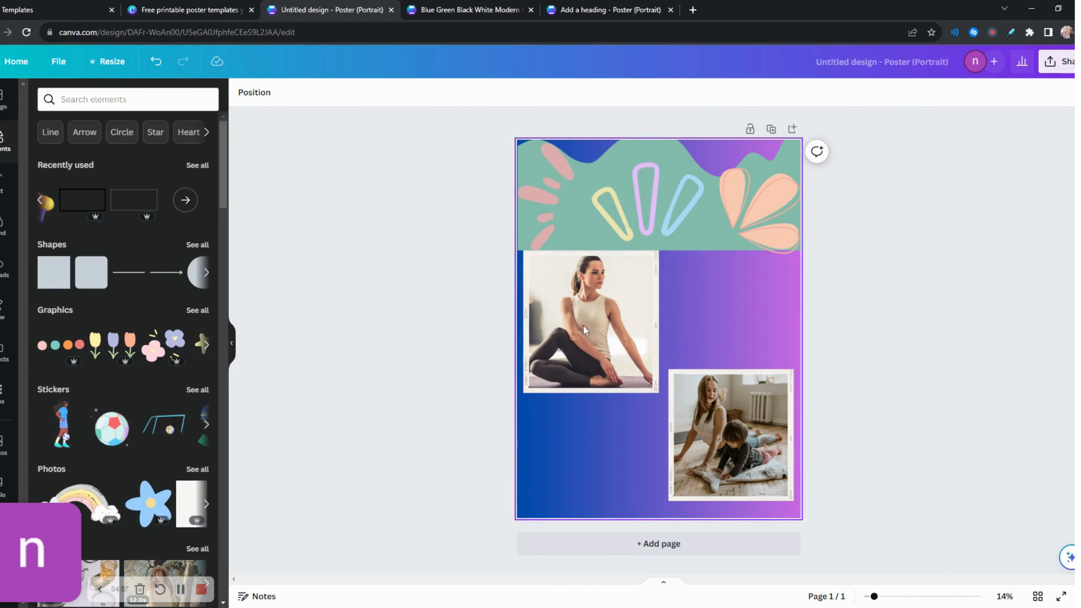
# Step: Add a heading reading "LEARN YOGA DAILY" and place it over the green wave shape
pyautogui.click(9, 195)
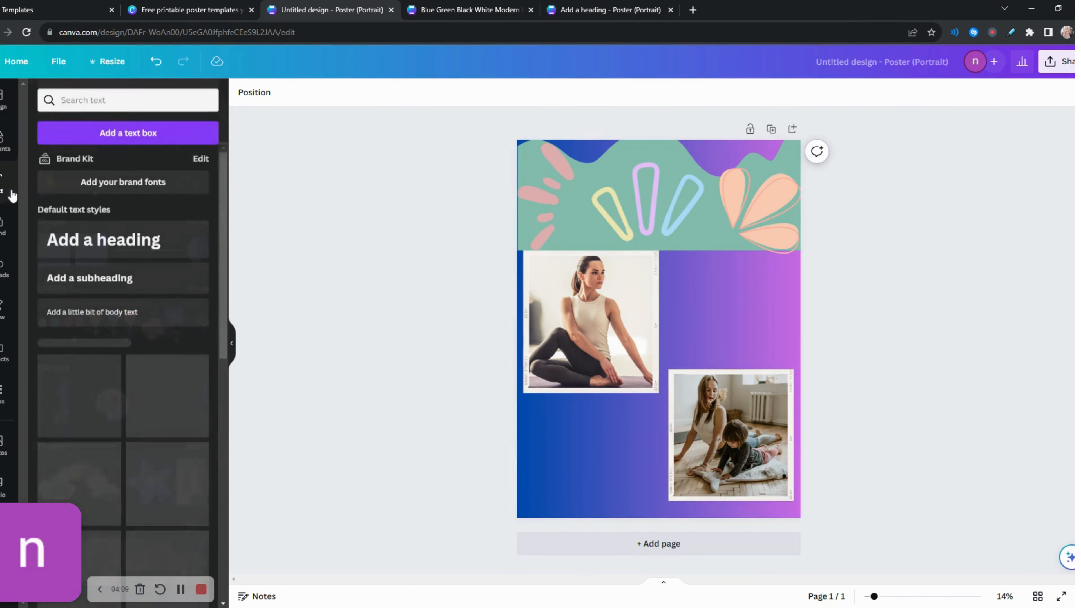
pyautogui.click(101, 239)
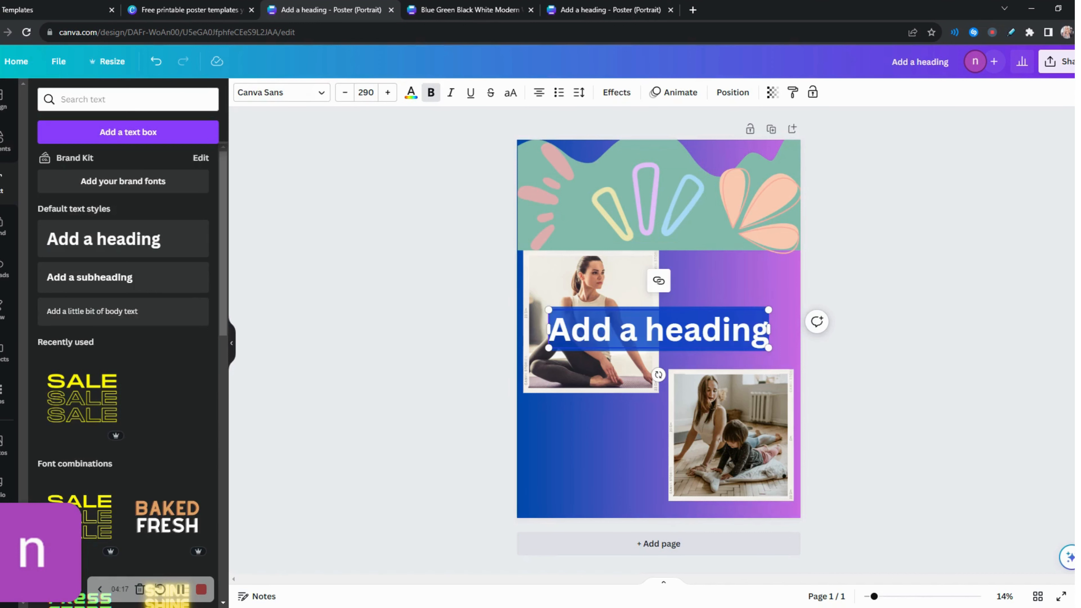
pyautogui.write('L')
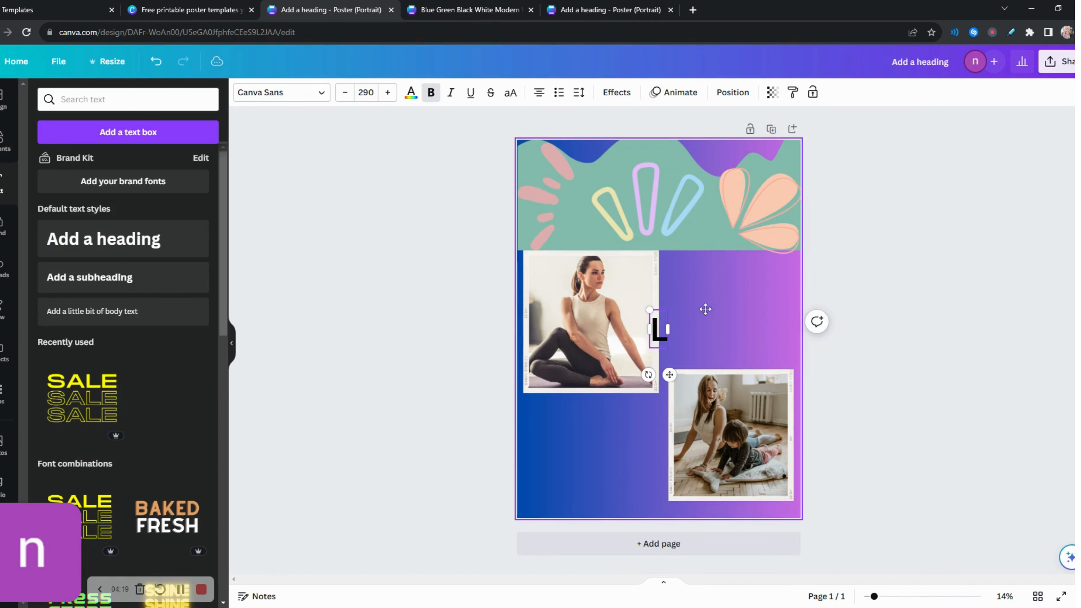
pyautogui.write('EARN YOGA')
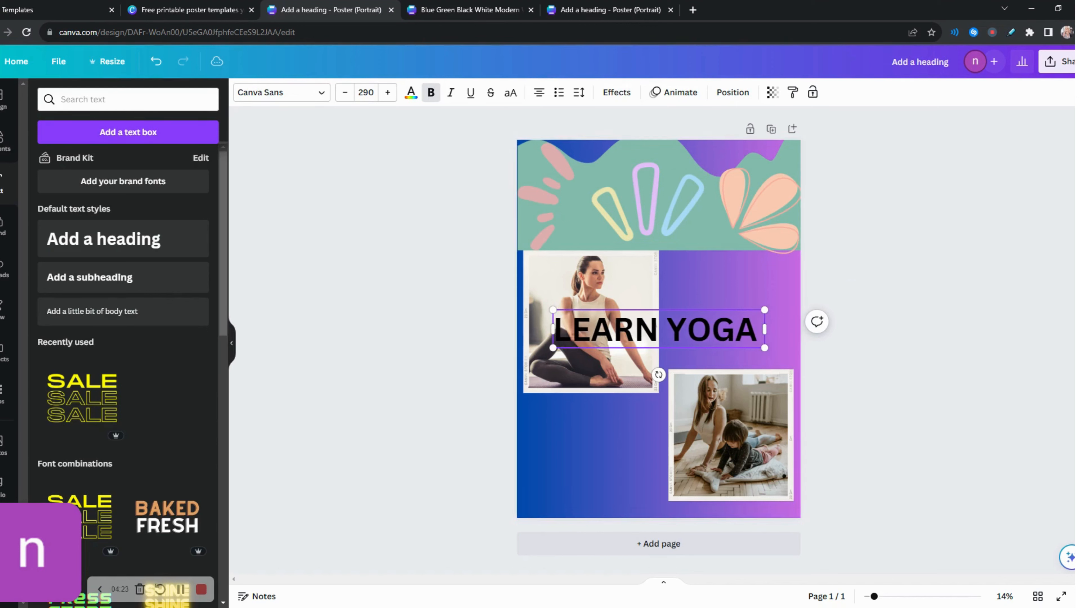
pyautogui.write(' DAILY')
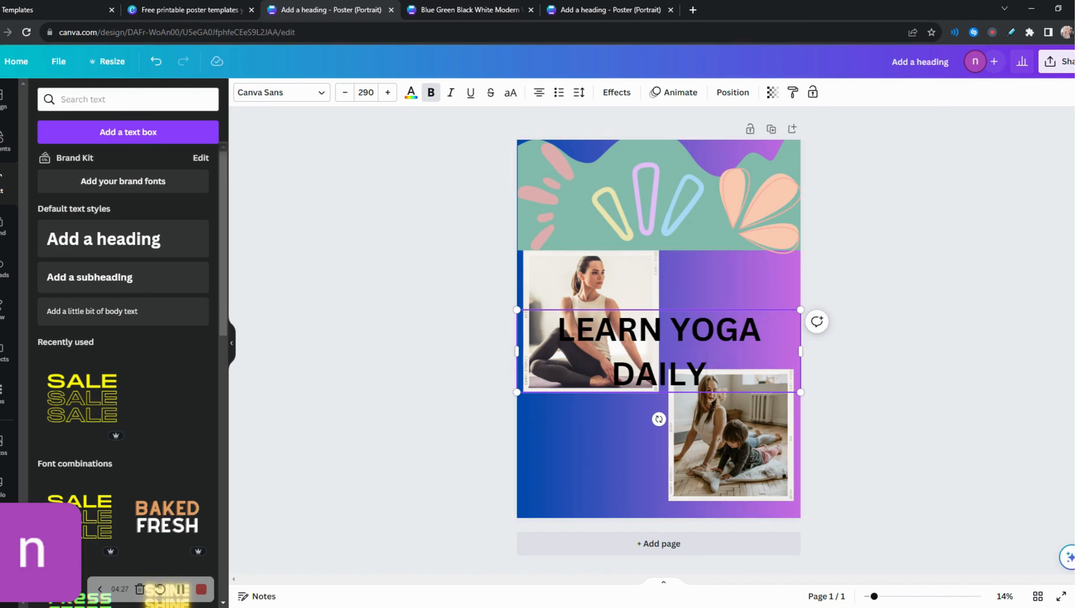
pyautogui.moveTo(707, 310); pyautogui.dragTo(701, 157)
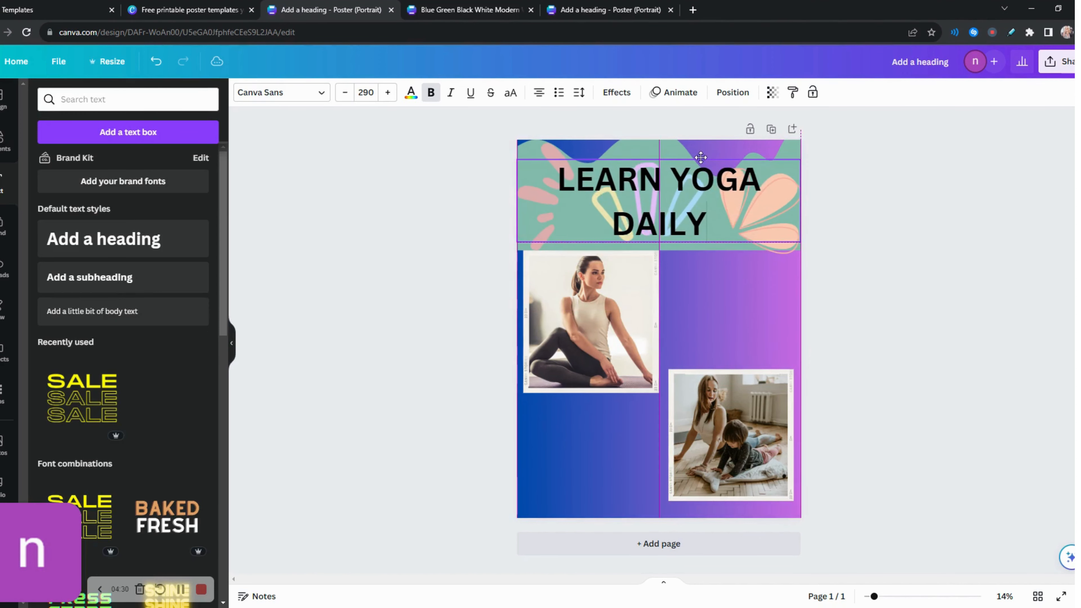
pyautogui.click(864, 232)
# Step: Add a subheading reading "Follow youtube channel" followed by the channel's handle
pyautogui.click(116, 289)
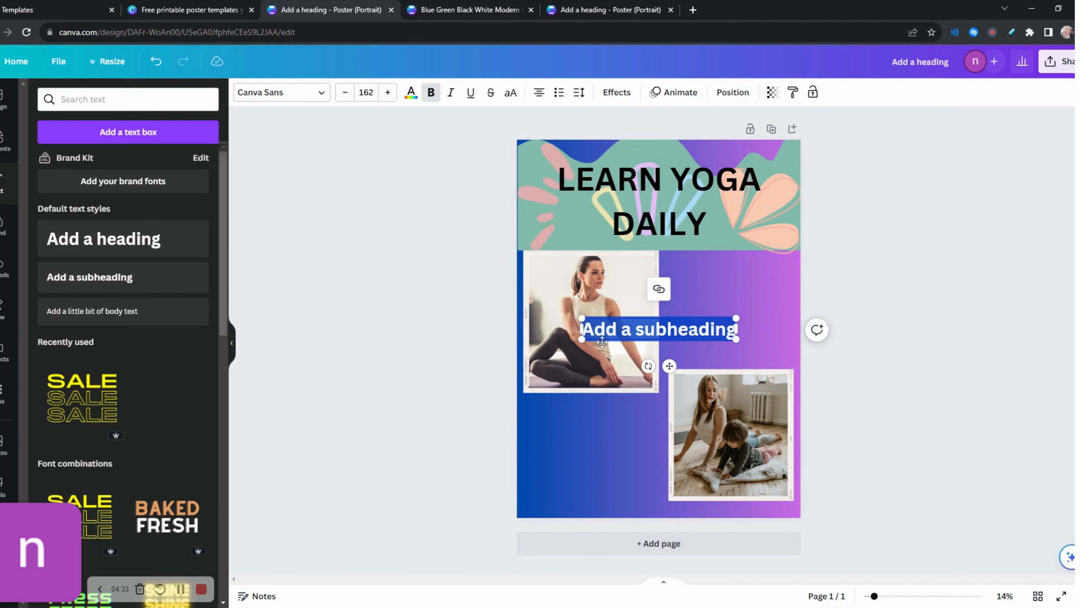
pyautogui.doubleClick(686, 330)
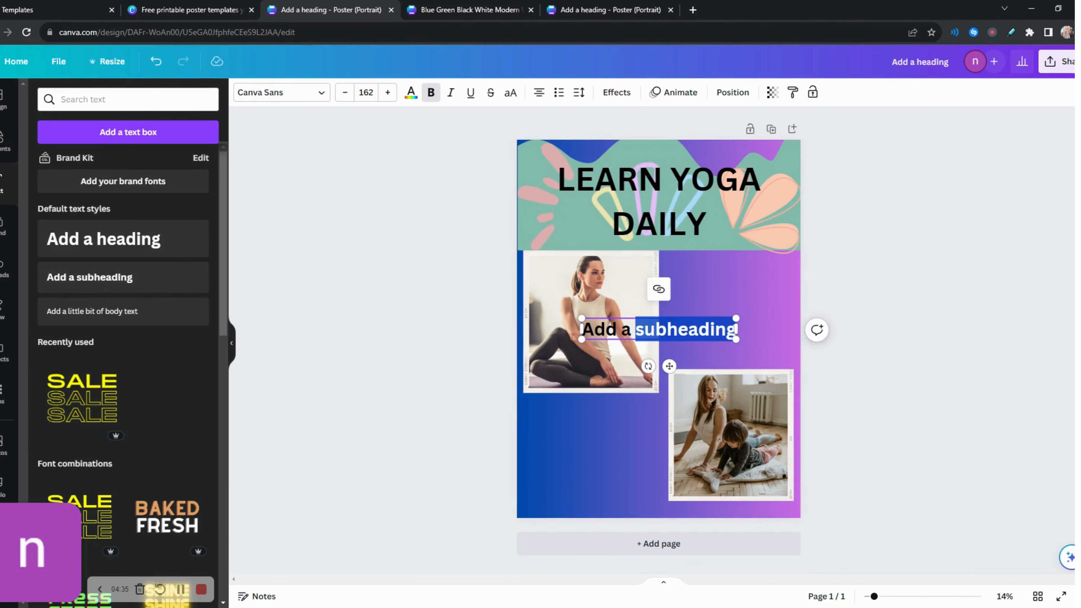
pyautogui.press('BackSpace')
pyautogui.press('BackSpace')
pyautogui.press('BackSpace')
pyautogui.press('BackSpace')
pyautogui.press('BackSpace')
pyautogui.press('BackSpace')
pyautogui.press('BackSpace')
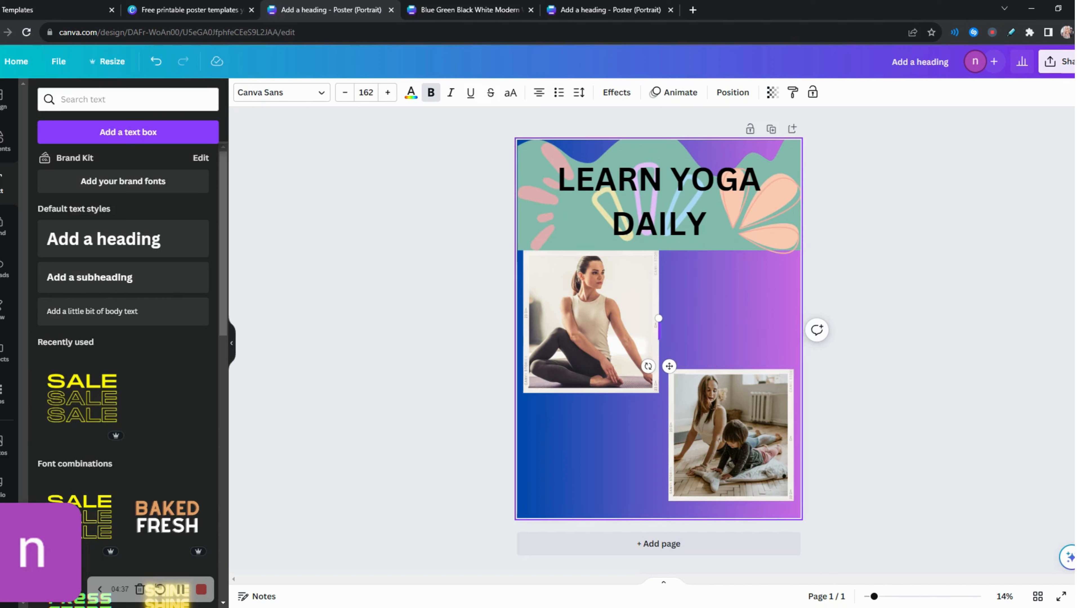
pyautogui.write('Follow')
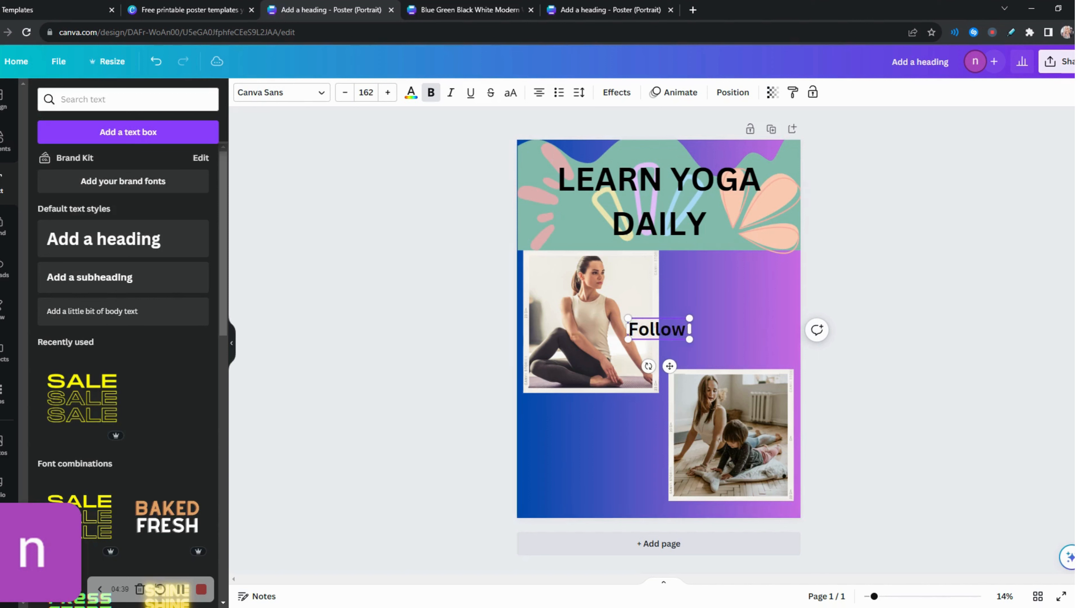
pyautogui.write(' yout')
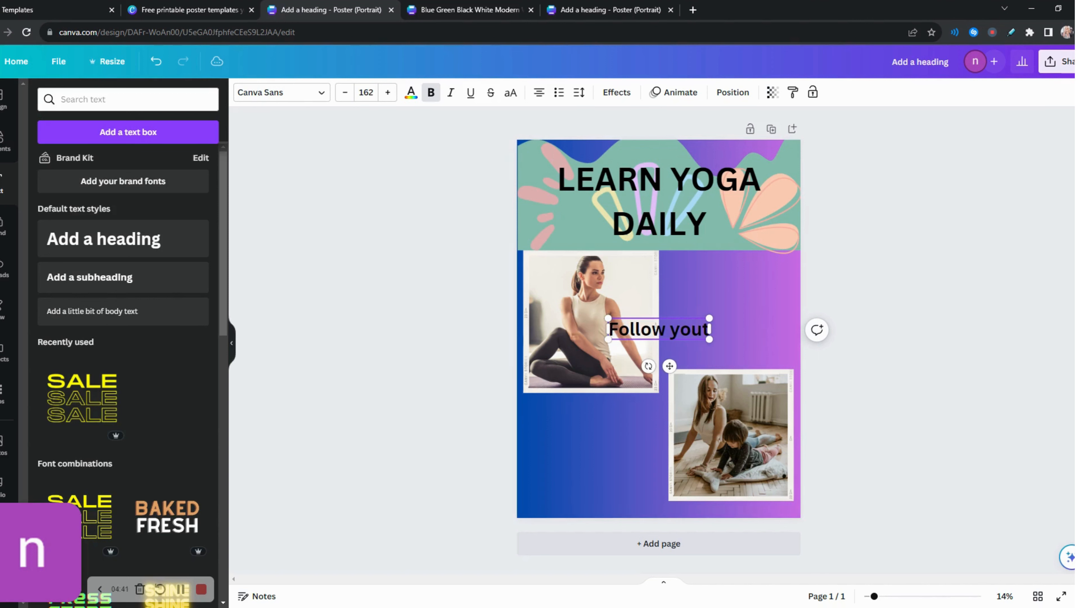
pyautogui.write('ube cha')
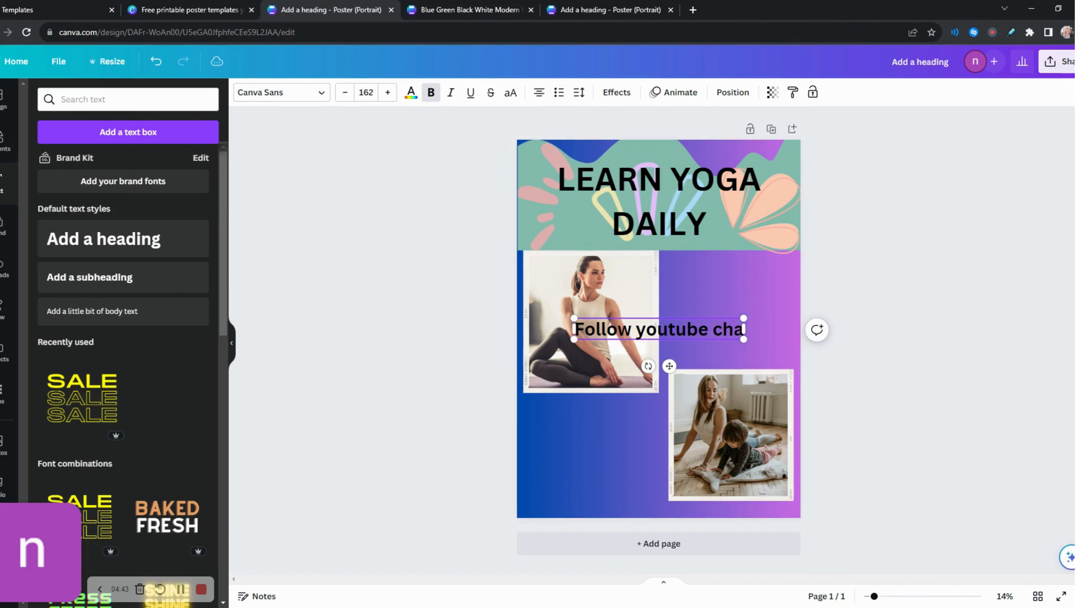
pyautogui.write('nnel @')
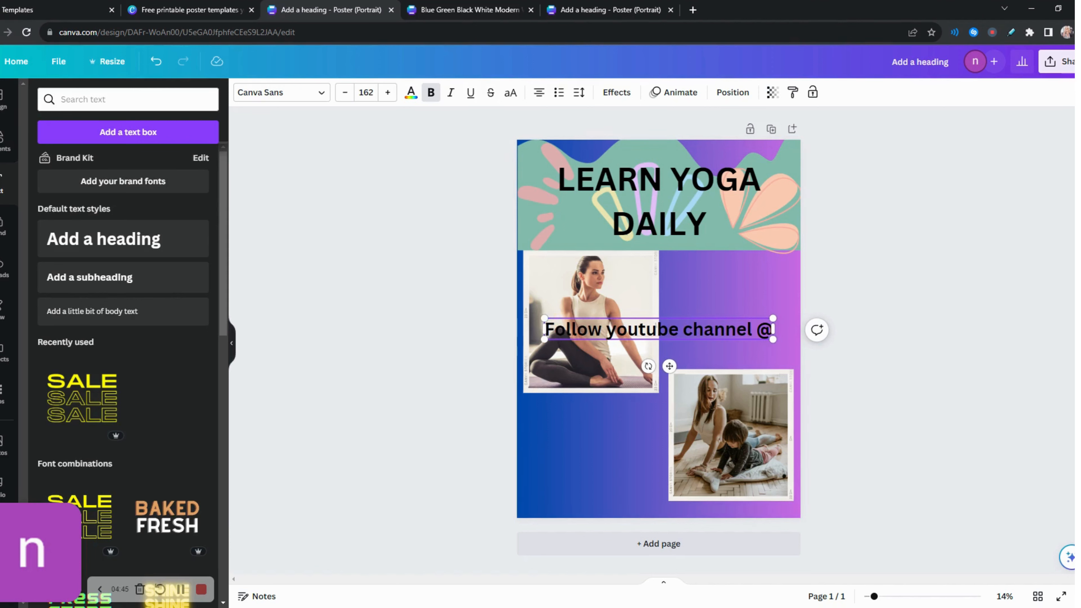
pyautogui.write('nilenadhi')
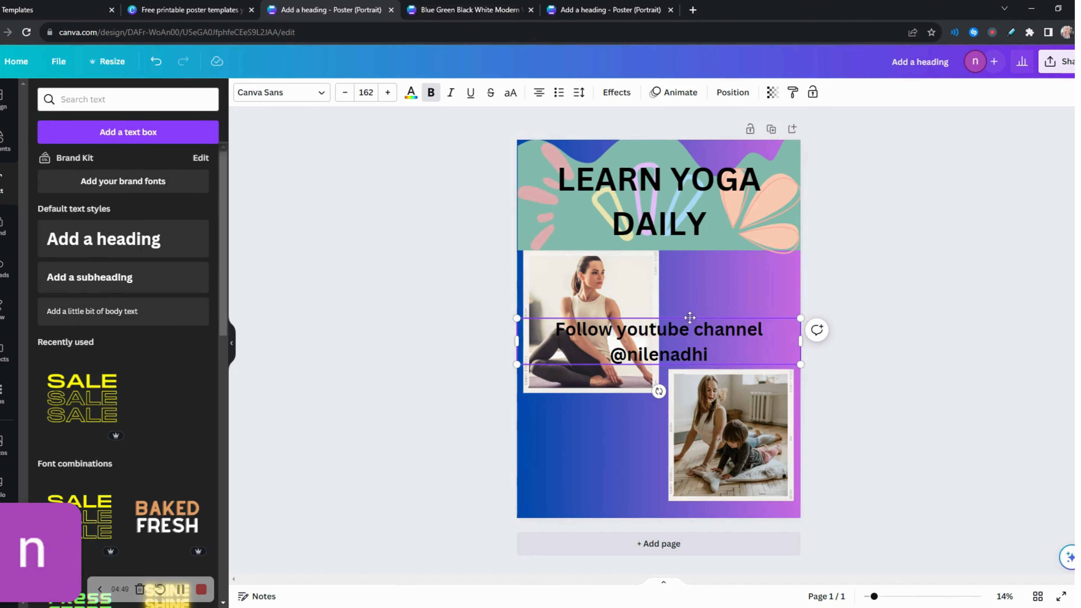
# Step: Shrink the YouTube subheading to font size 100 and place it beside the seated woman's photo, just below the peach petals
pyautogui.moveTo(692, 354); pyautogui.dragTo(690, 318)
pyautogui.click(669, 315)
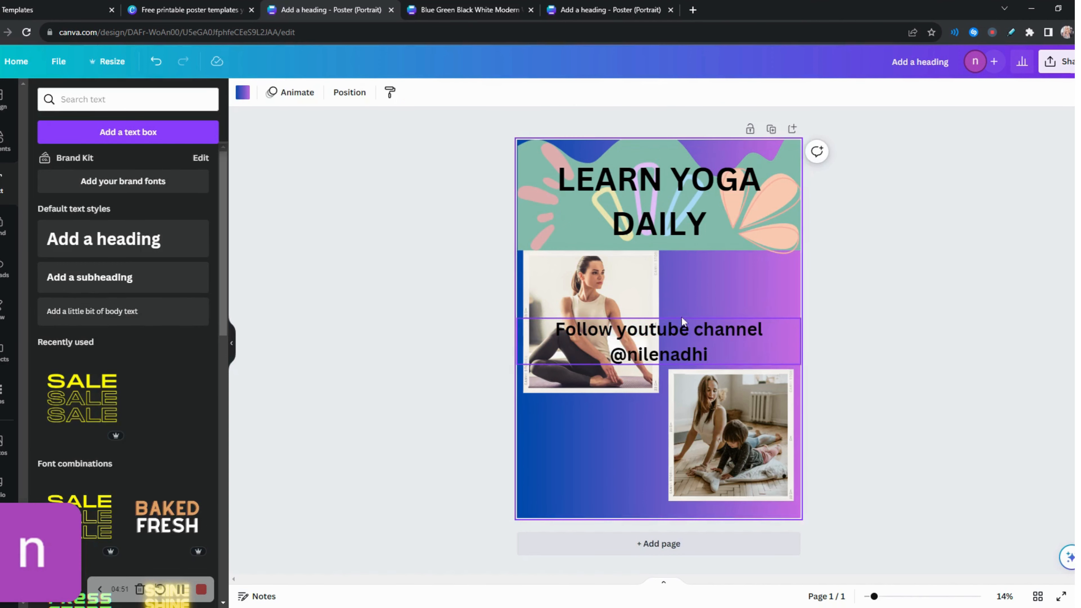
pyautogui.click(681, 316)
pyautogui.moveTo(690, 317); pyautogui.dragTo(756, 283)
pyautogui.moveTo(866, 329); pyautogui.dragTo(767, 313)
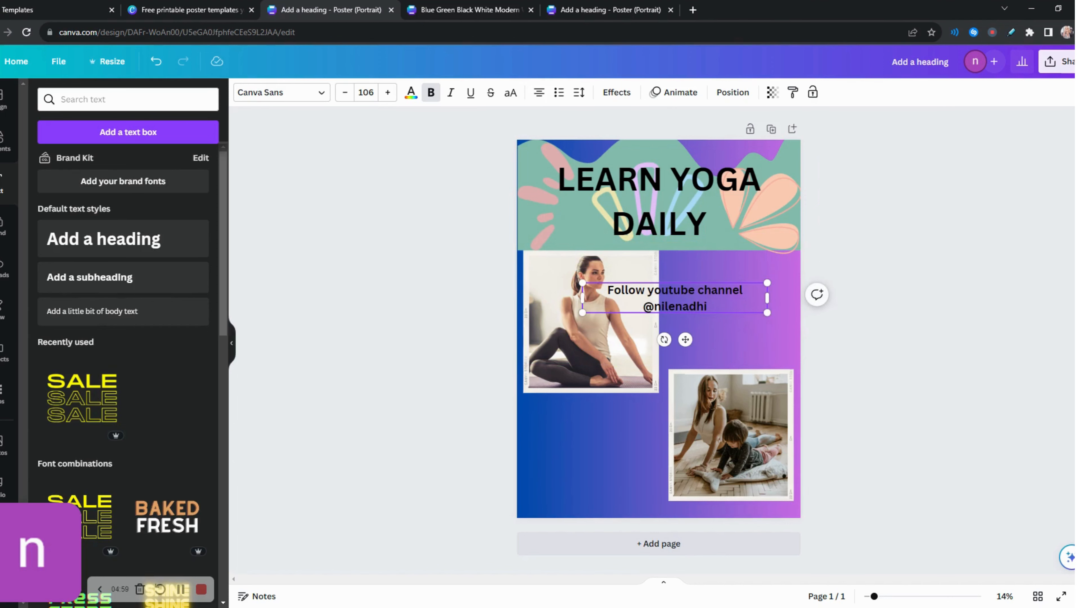
pyautogui.moveTo(680, 313); pyautogui.dragTo(735, 310)
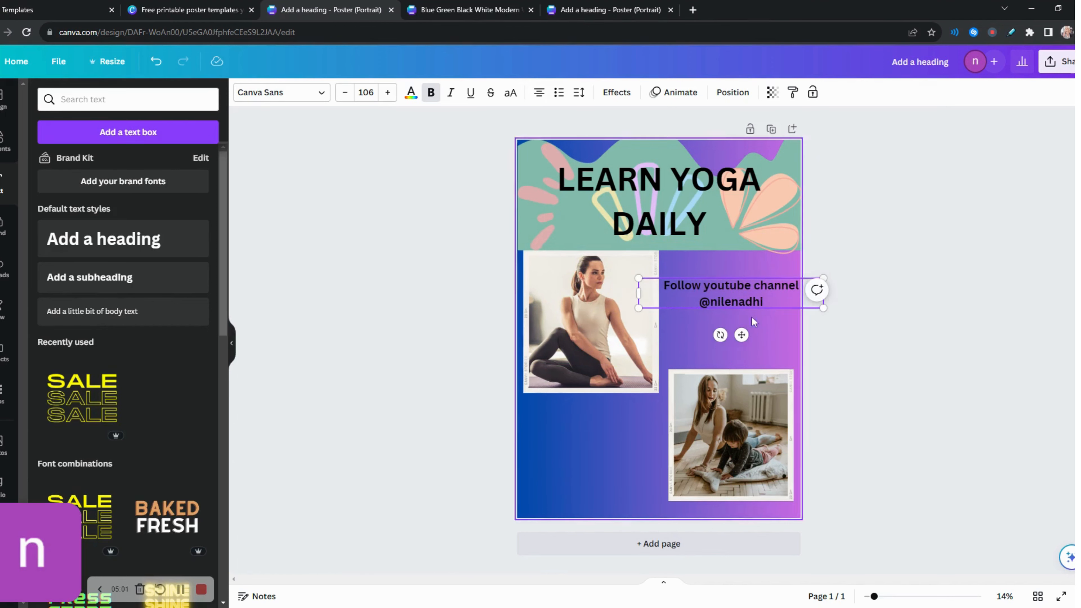
pyautogui.press('Escape')
pyautogui.click(760, 302)
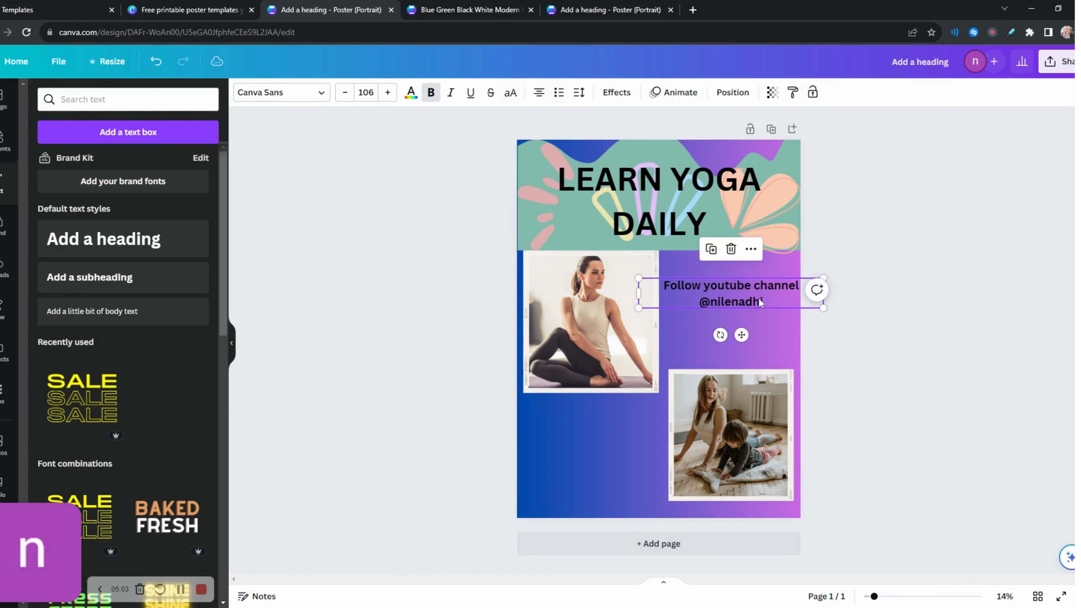
pyautogui.moveTo(823, 310); pyautogui.dragTo(814, 307)
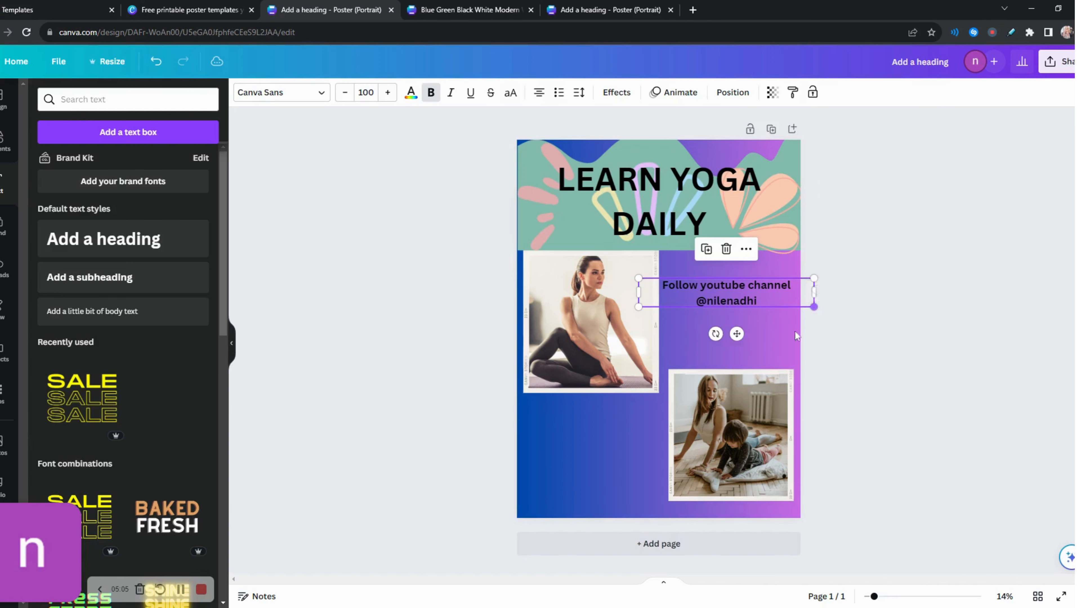
pyautogui.click(762, 315)
pyautogui.click(734, 277)
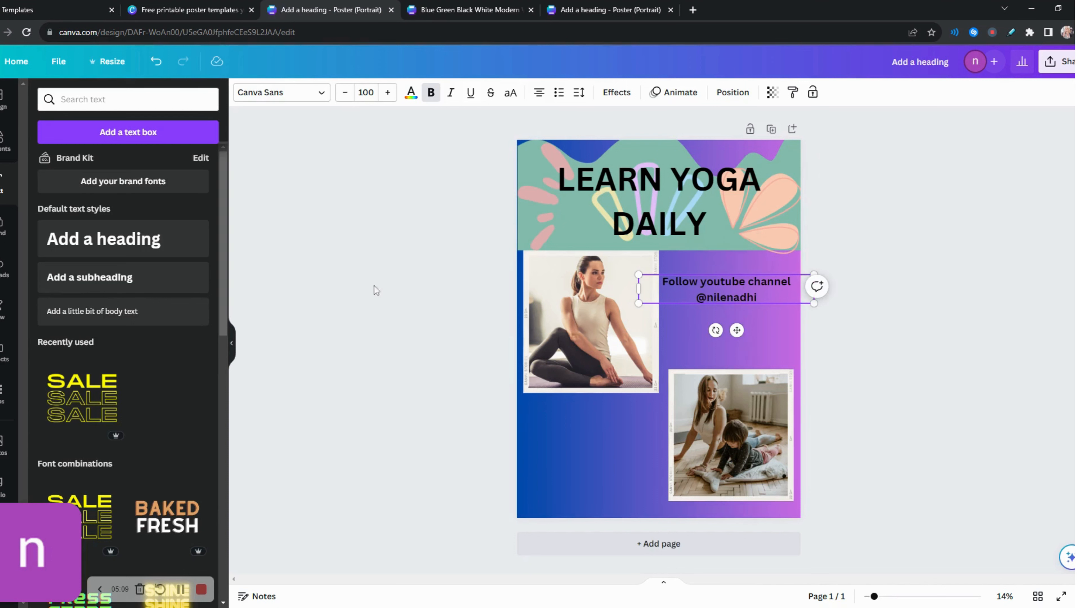
# Step: Add a second subheading containing only the channel handle in the empty area below the seated woman's photo
pyautogui.click(120, 292)
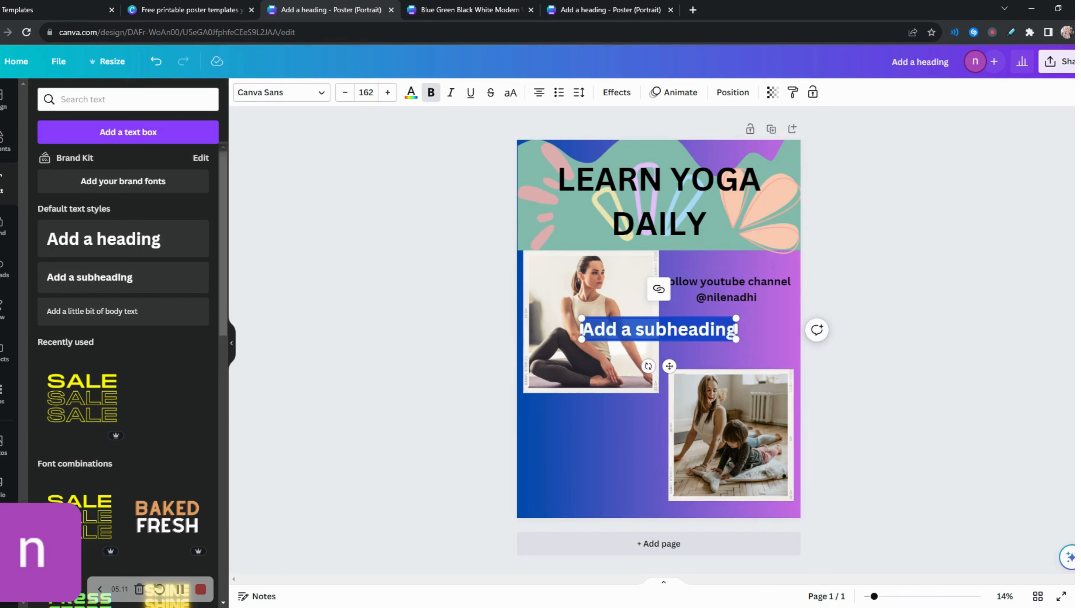
pyautogui.moveTo(692, 316); pyautogui.dragTo(628, 466)
pyautogui.doubleClick(620, 480)
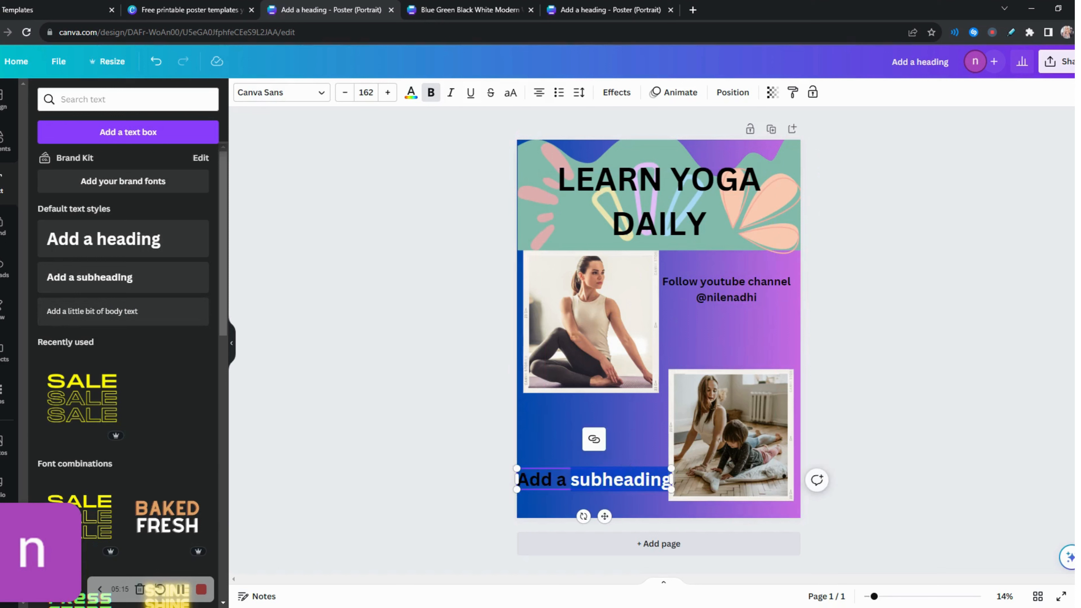
pyautogui.press('BackSpace')
pyautogui.press('BackSpace')
pyautogui.press('BackSpace')
pyautogui.press('BackSpace')
pyautogui.press('BackSpace')
pyautogui.press('BackSpace')
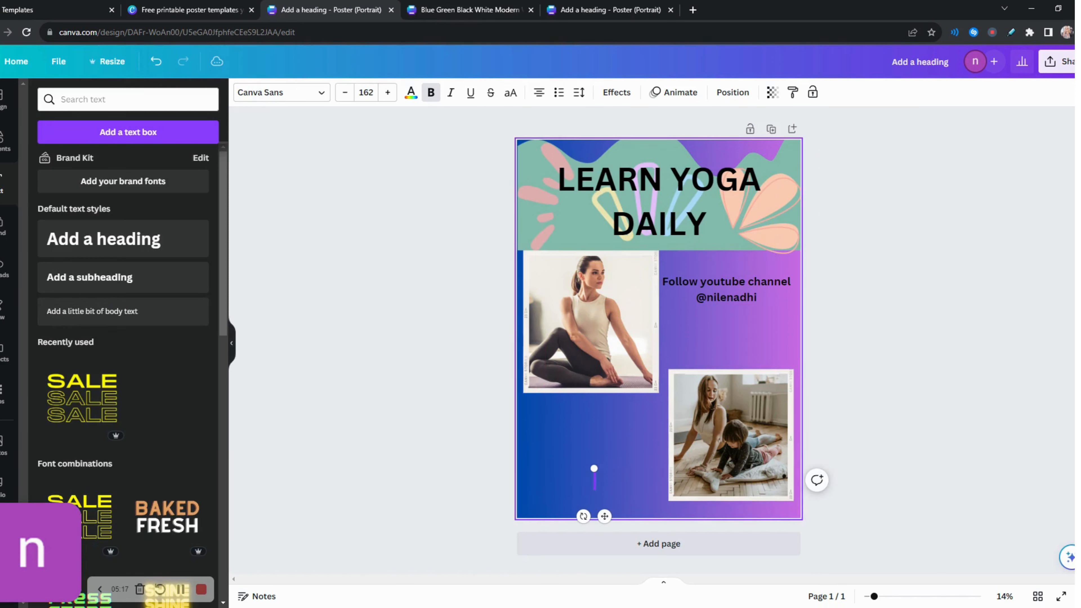
pyautogui.write('@nilenaedhi')
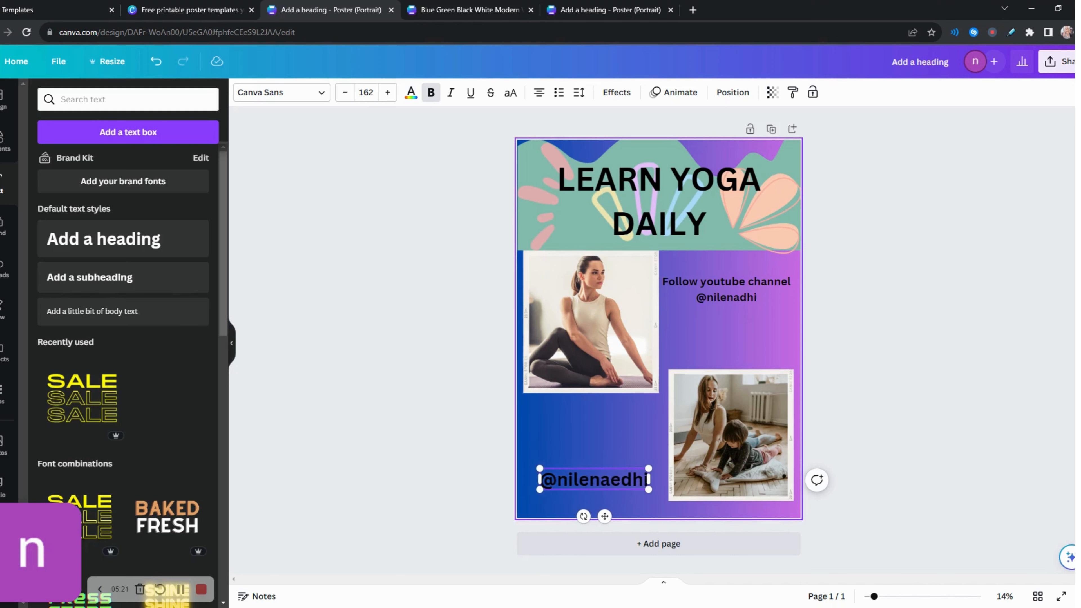
pyautogui.click(948, 407)
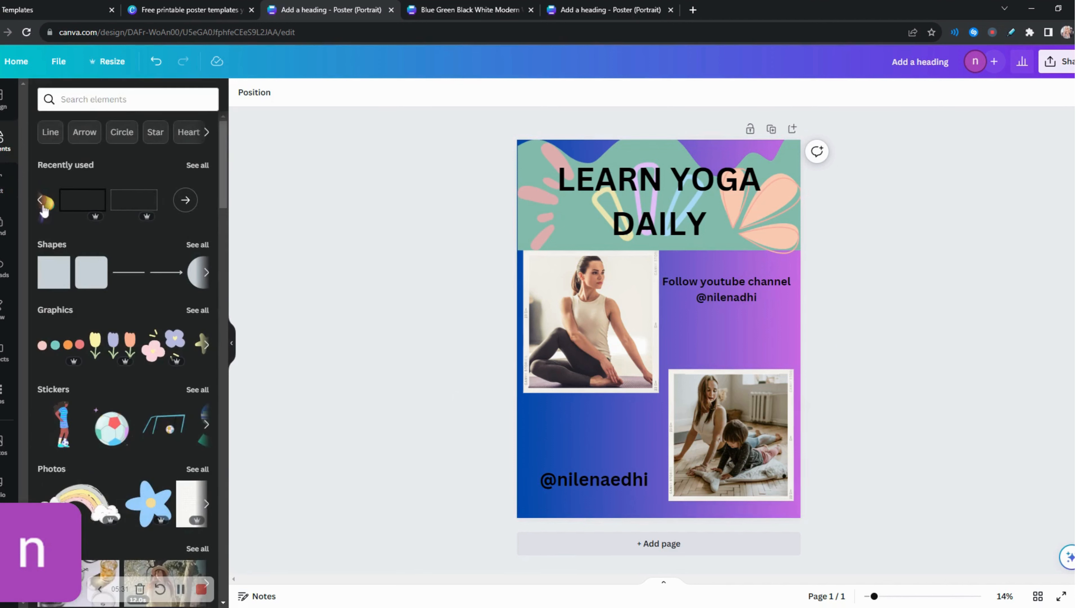
# Step: Add the recently used megaphone graphic, shrunk to fit between the seated woman's photo and the channel handle, lowering the handle to make room
pyautogui.click(42, 202)
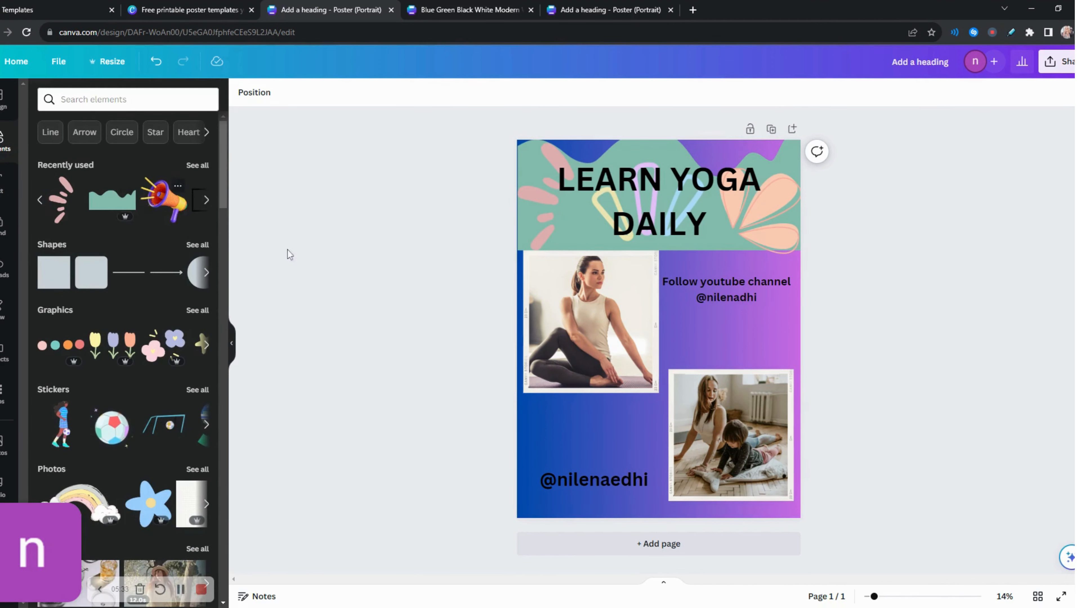
pyautogui.click(163, 200)
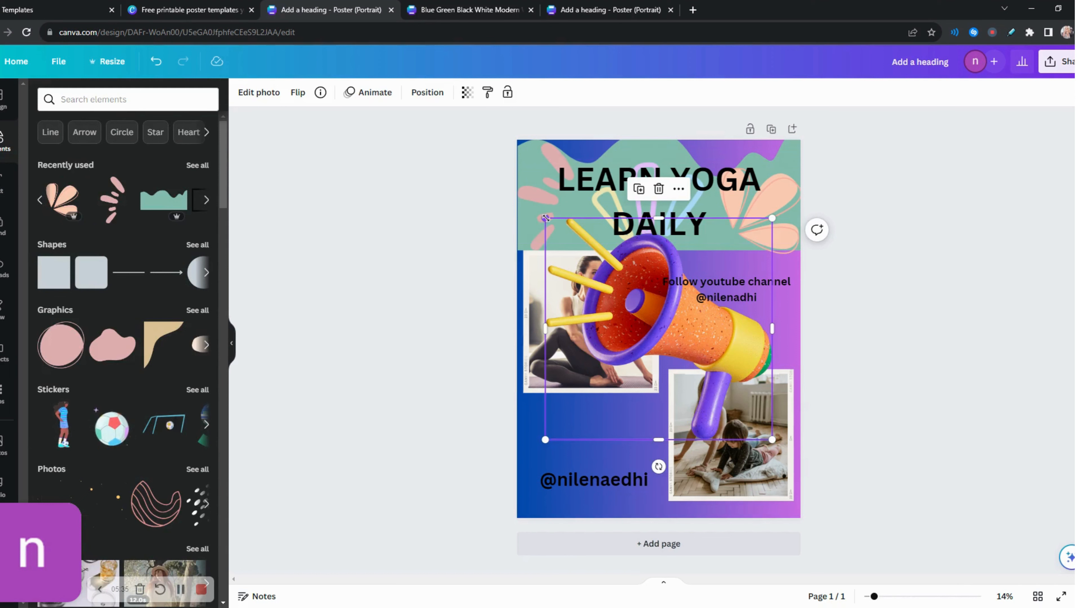
pyautogui.moveTo(546, 219); pyautogui.dragTo(594, 420)
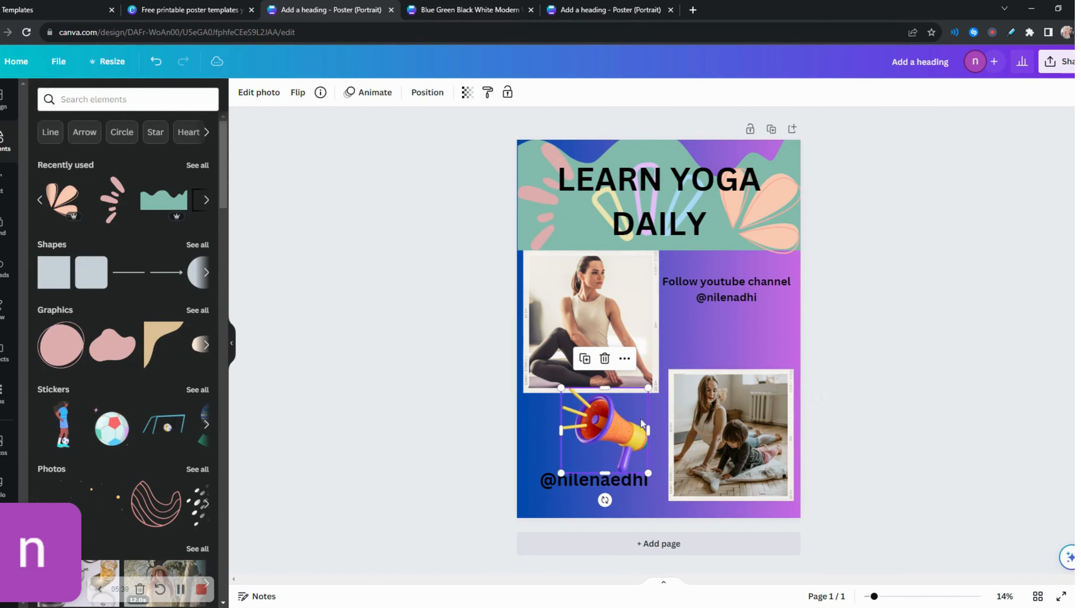
pyautogui.click(901, 369)
pyautogui.click(602, 471)
pyautogui.moveTo(602, 475); pyautogui.dragTo(602, 488)
pyautogui.click(607, 435)
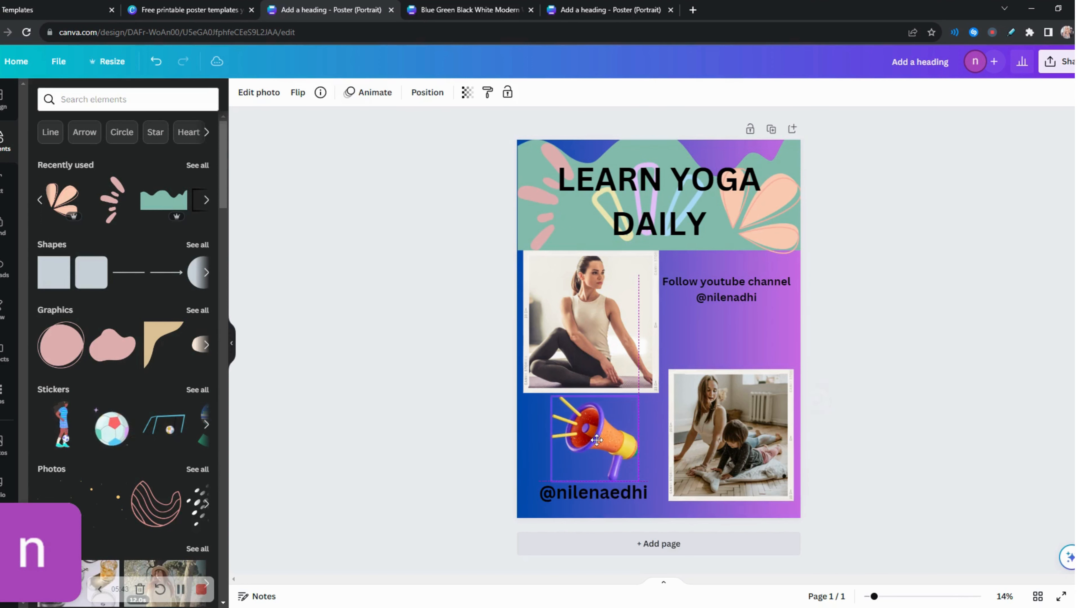
pyautogui.click(978, 352)
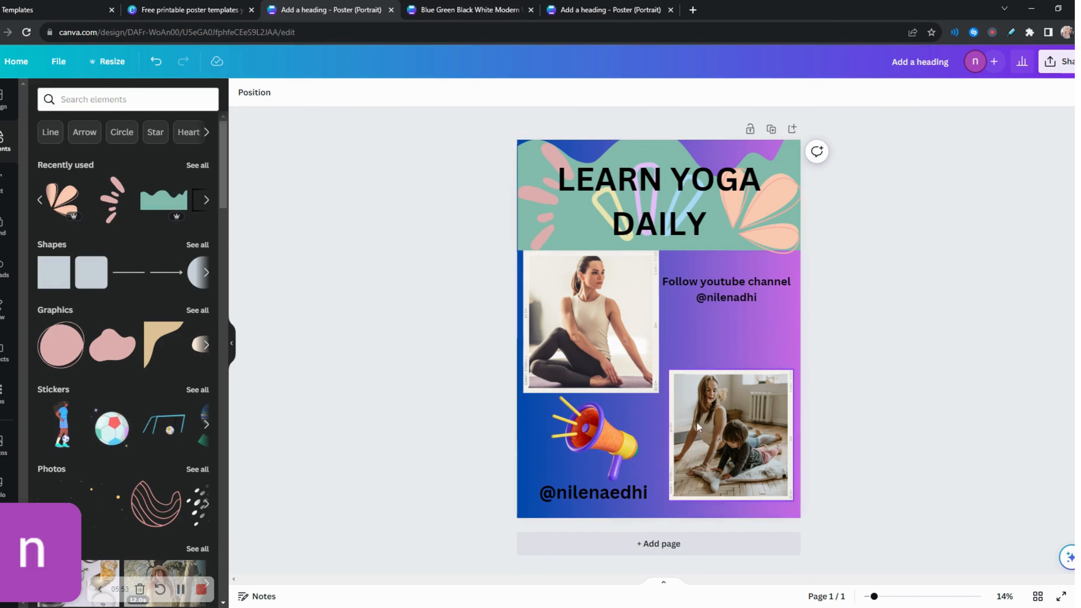
# Step: Remove the extra letter "e" from the channel handle below the megaphone
pyautogui.click(615, 492)
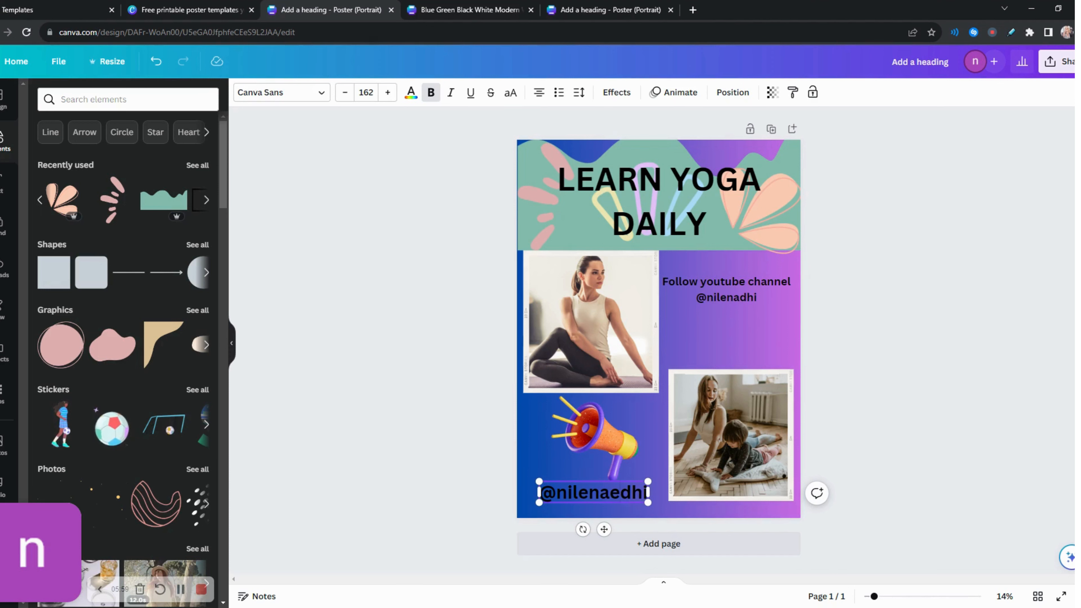
pyautogui.press('BackSpace')
pyautogui.click(868, 433)
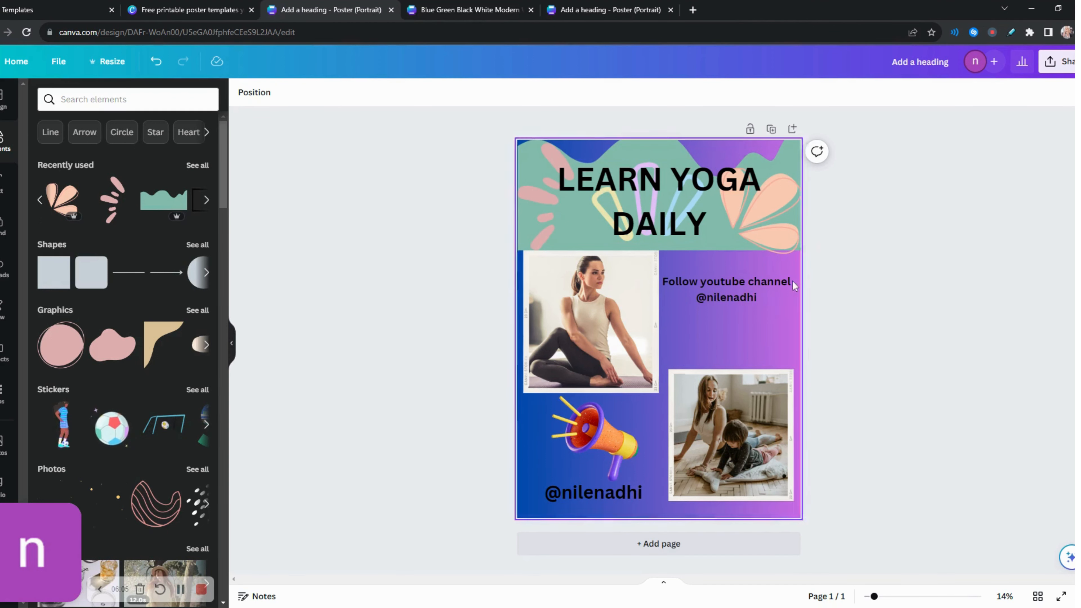
# Step: Download the finished poster as a PNG at 3,456 × 4,608 px
pyautogui.click(1063, 64)
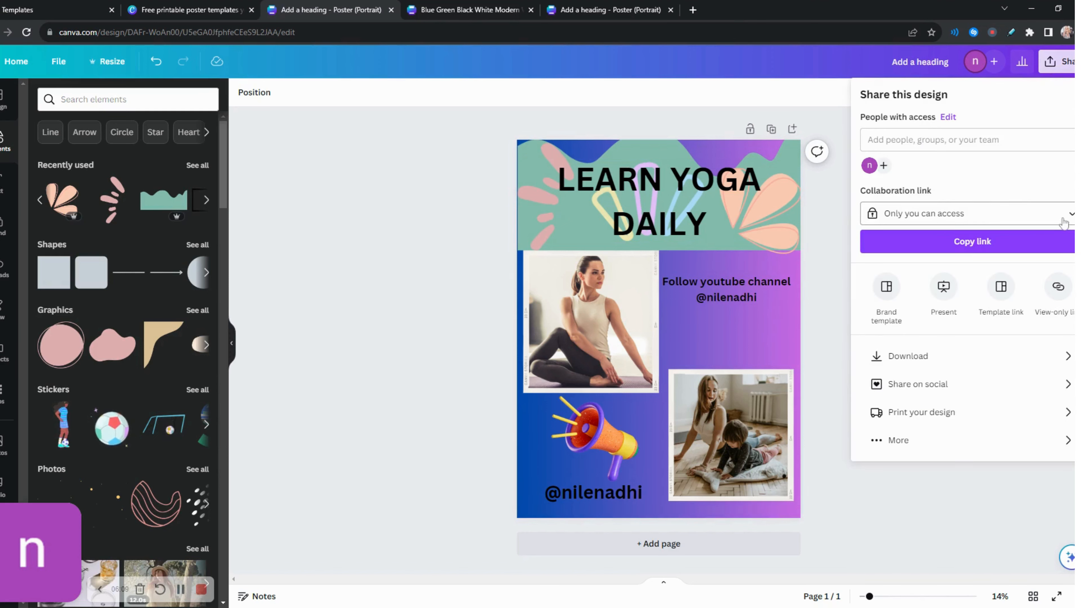
pyautogui.click(964, 358)
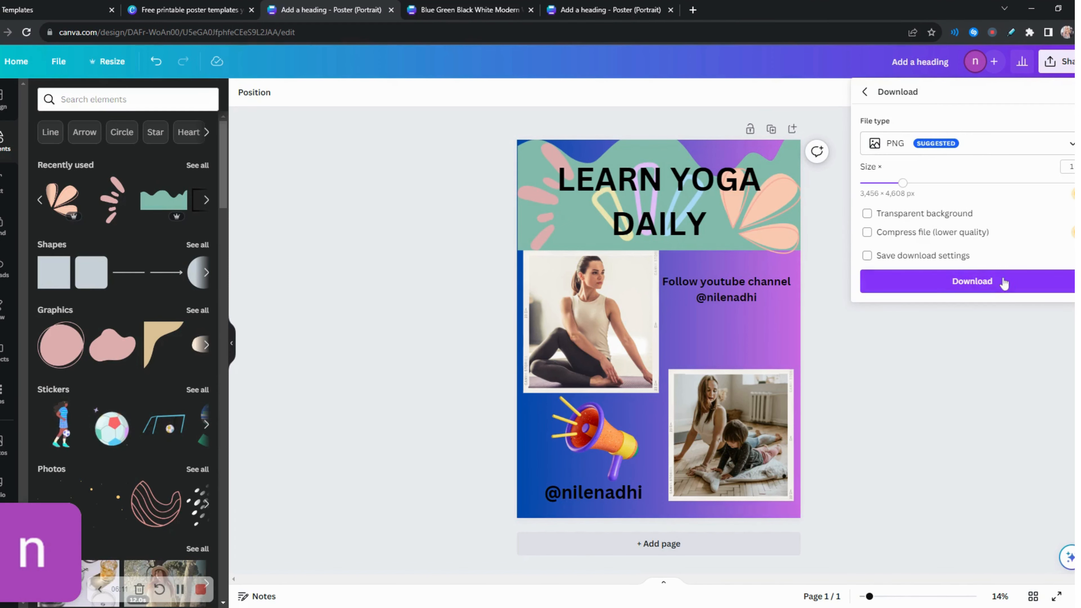
pyautogui.click(1003, 283)
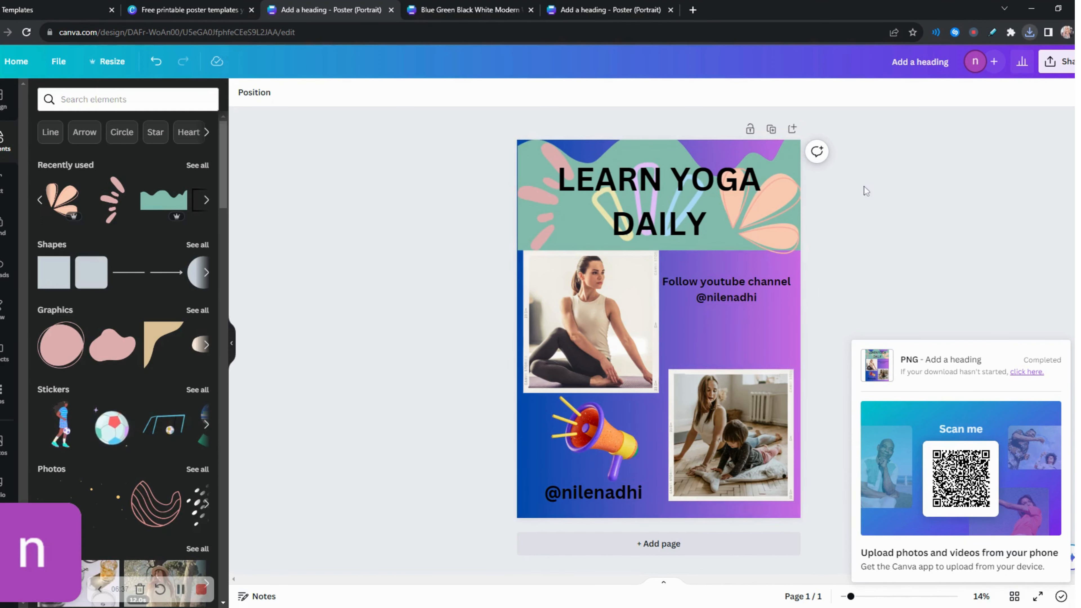
# Step: View the poster's layers and check the options for the YouTube subheading's layer
pyautogui.click(699, 321)
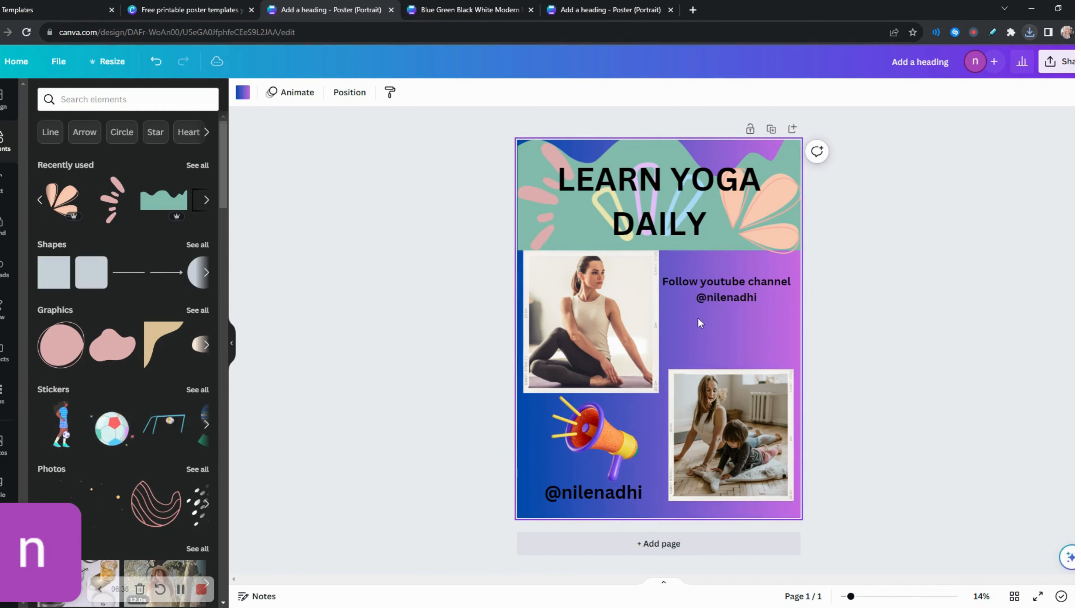
pyautogui.click(349, 93)
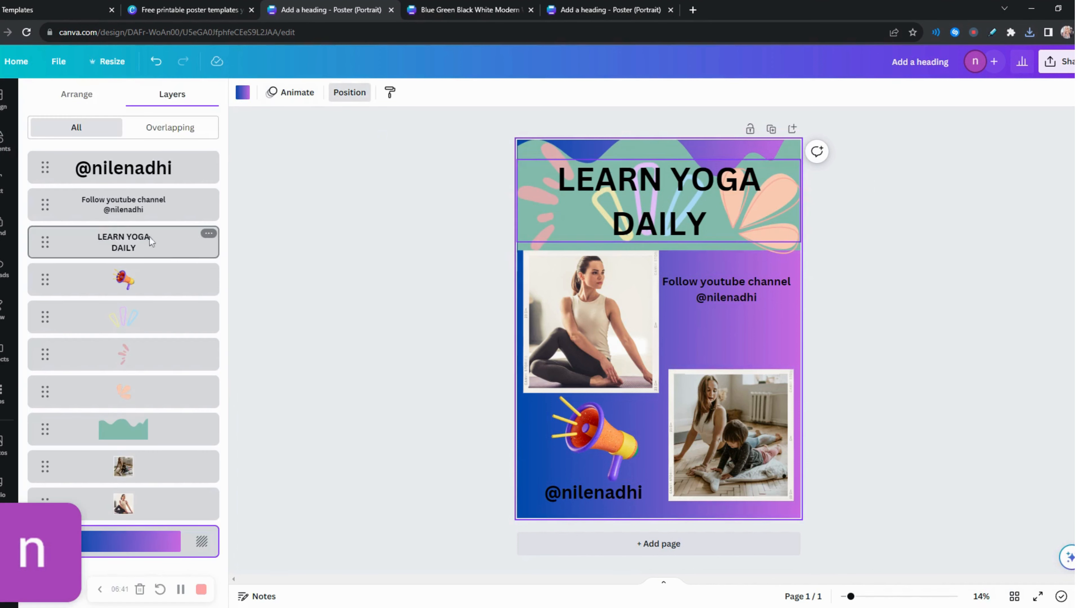
pyautogui.click(126, 208)
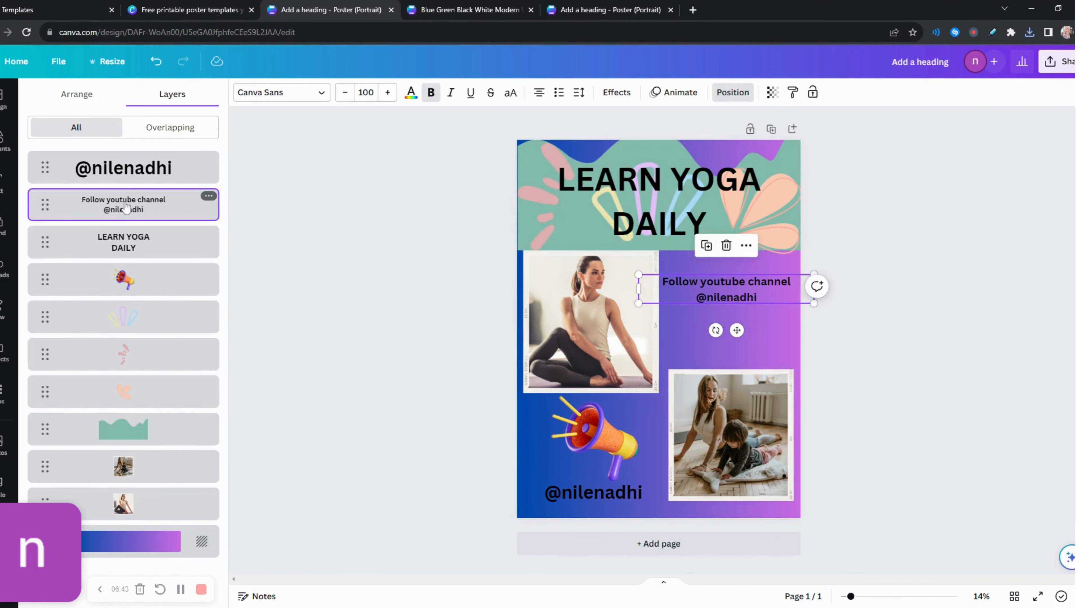
pyautogui.click(208, 196)
pyautogui.click(316, 176)
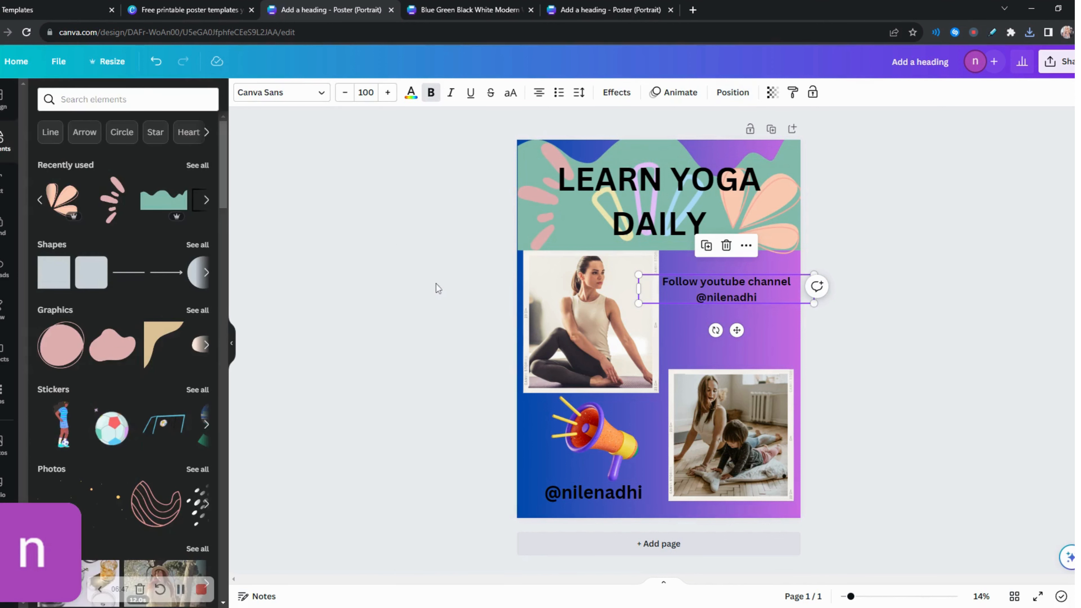